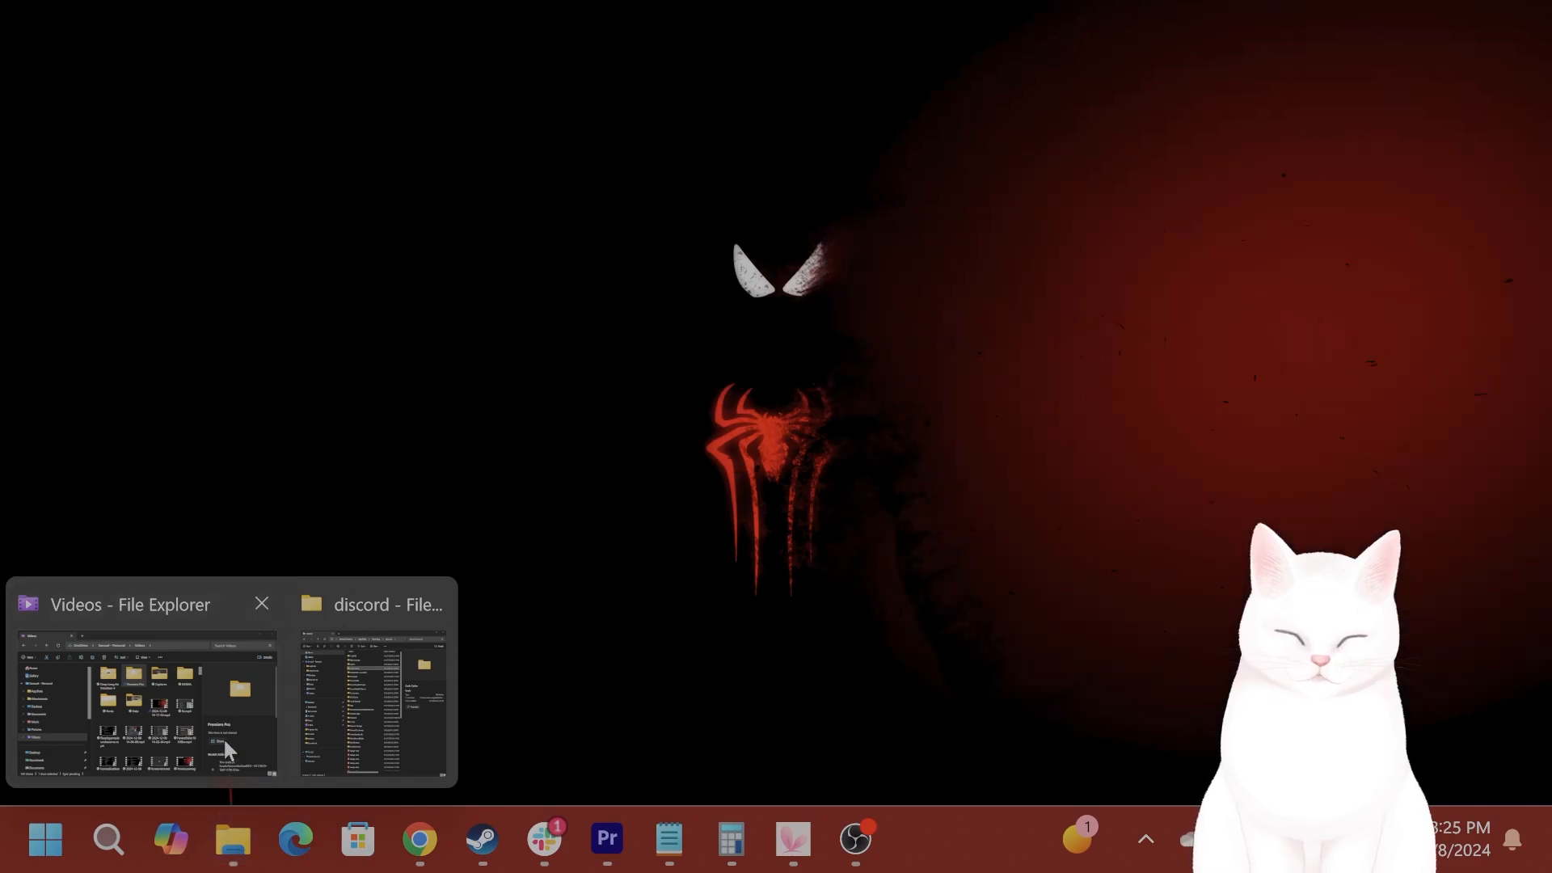
# - View the steamapps folder inside Steam under Program Files (x86) on drive C, and close the window
pyautogui.click(221, 736)
pyautogui.scroll(-3, 278, 520)
pyautogui.click(38, 718)
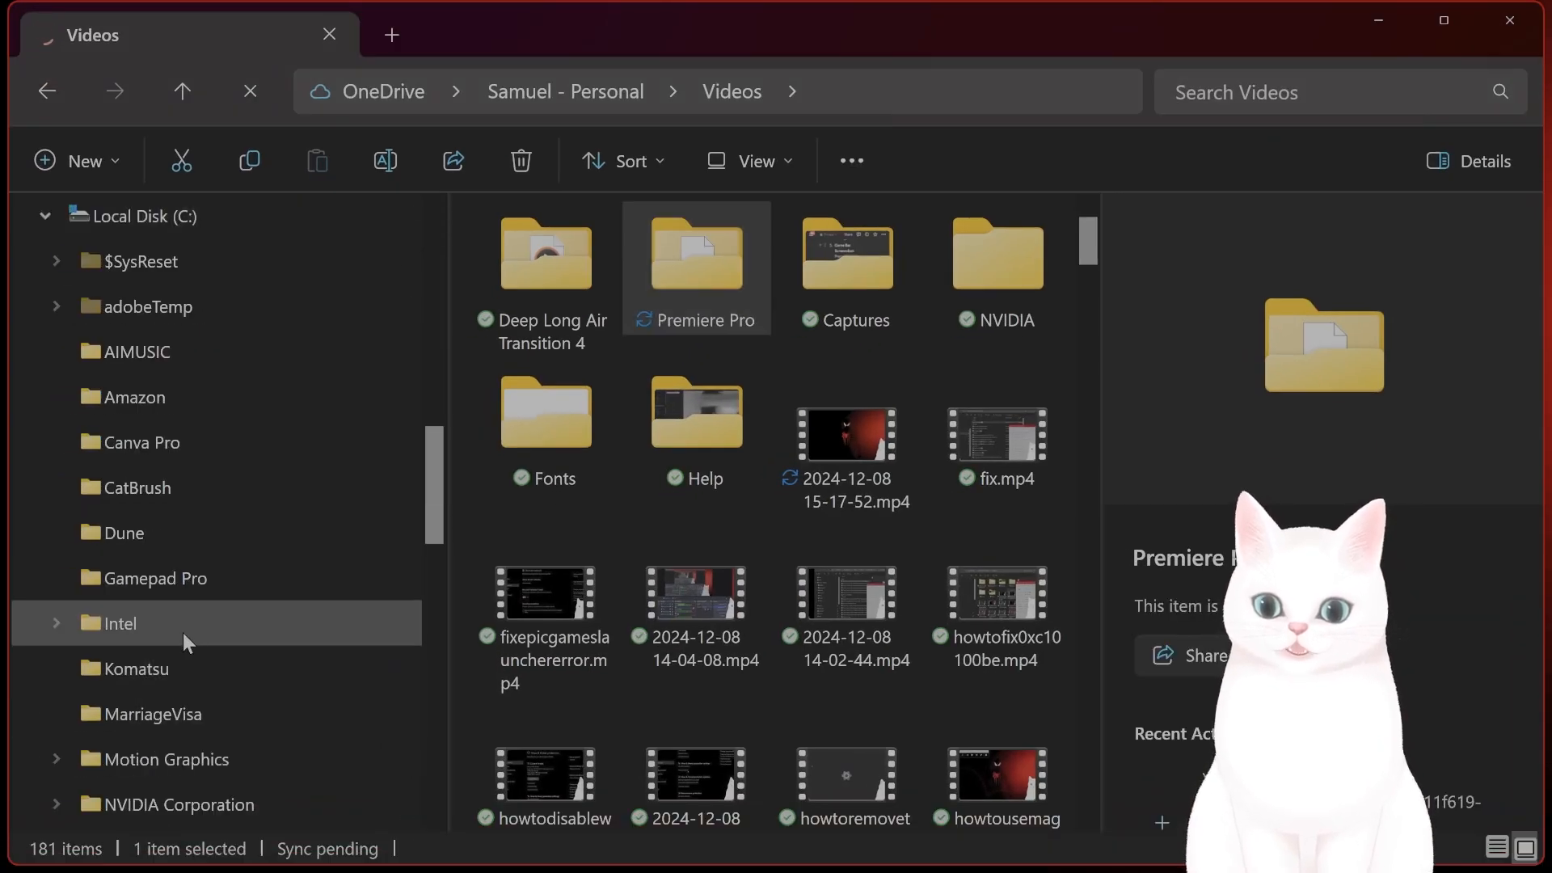
pyautogui.scroll(-4, 94, 607)
pyautogui.click(56, 537)
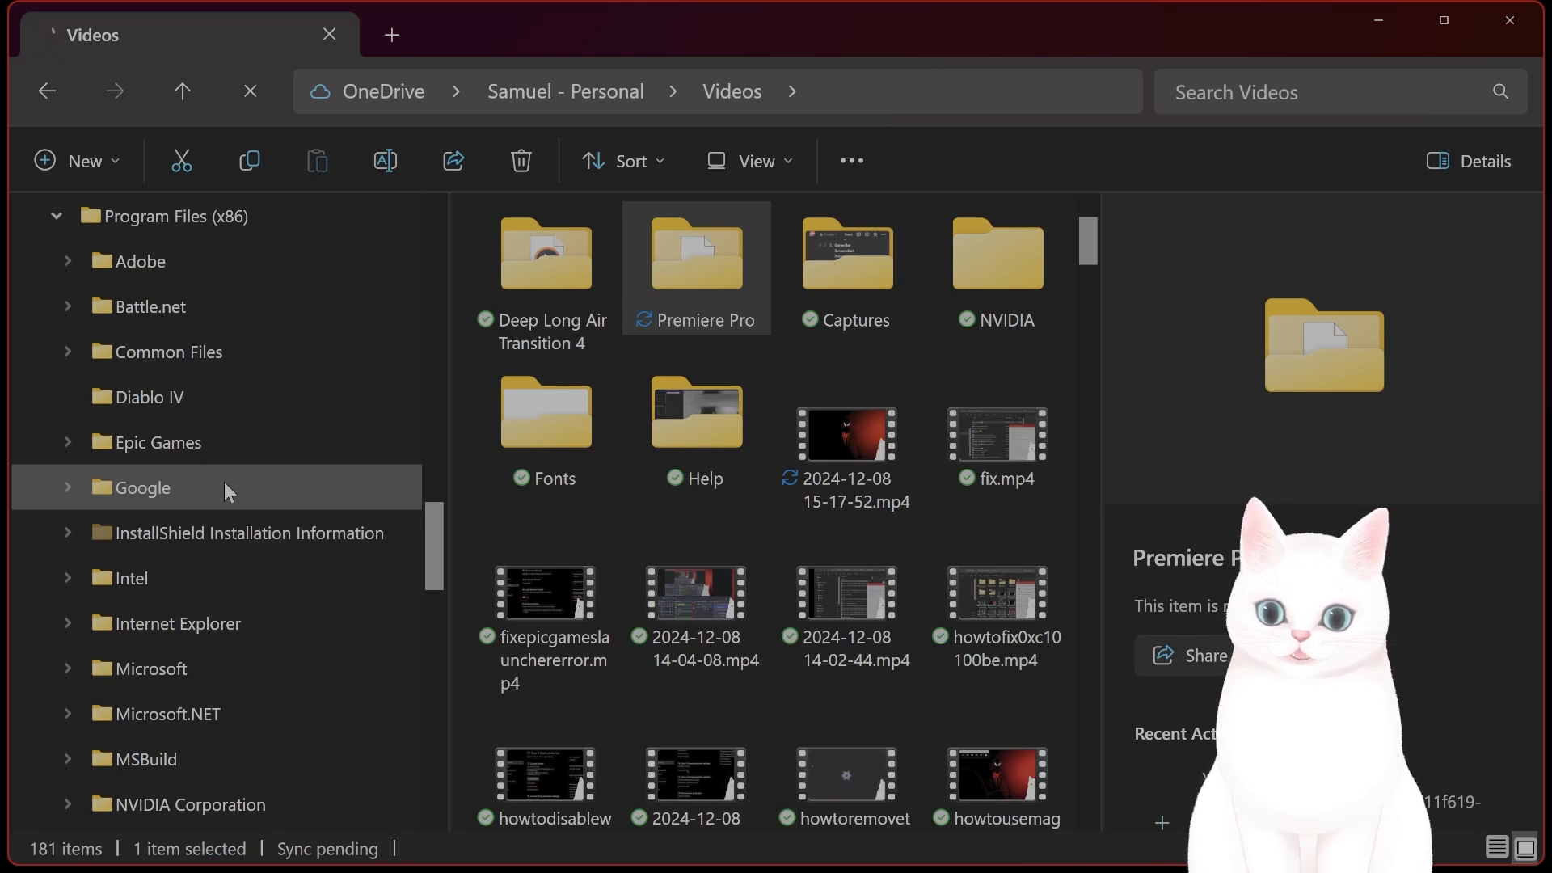
pyautogui.scroll(-3, 224, 483)
pyautogui.click(68, 665)
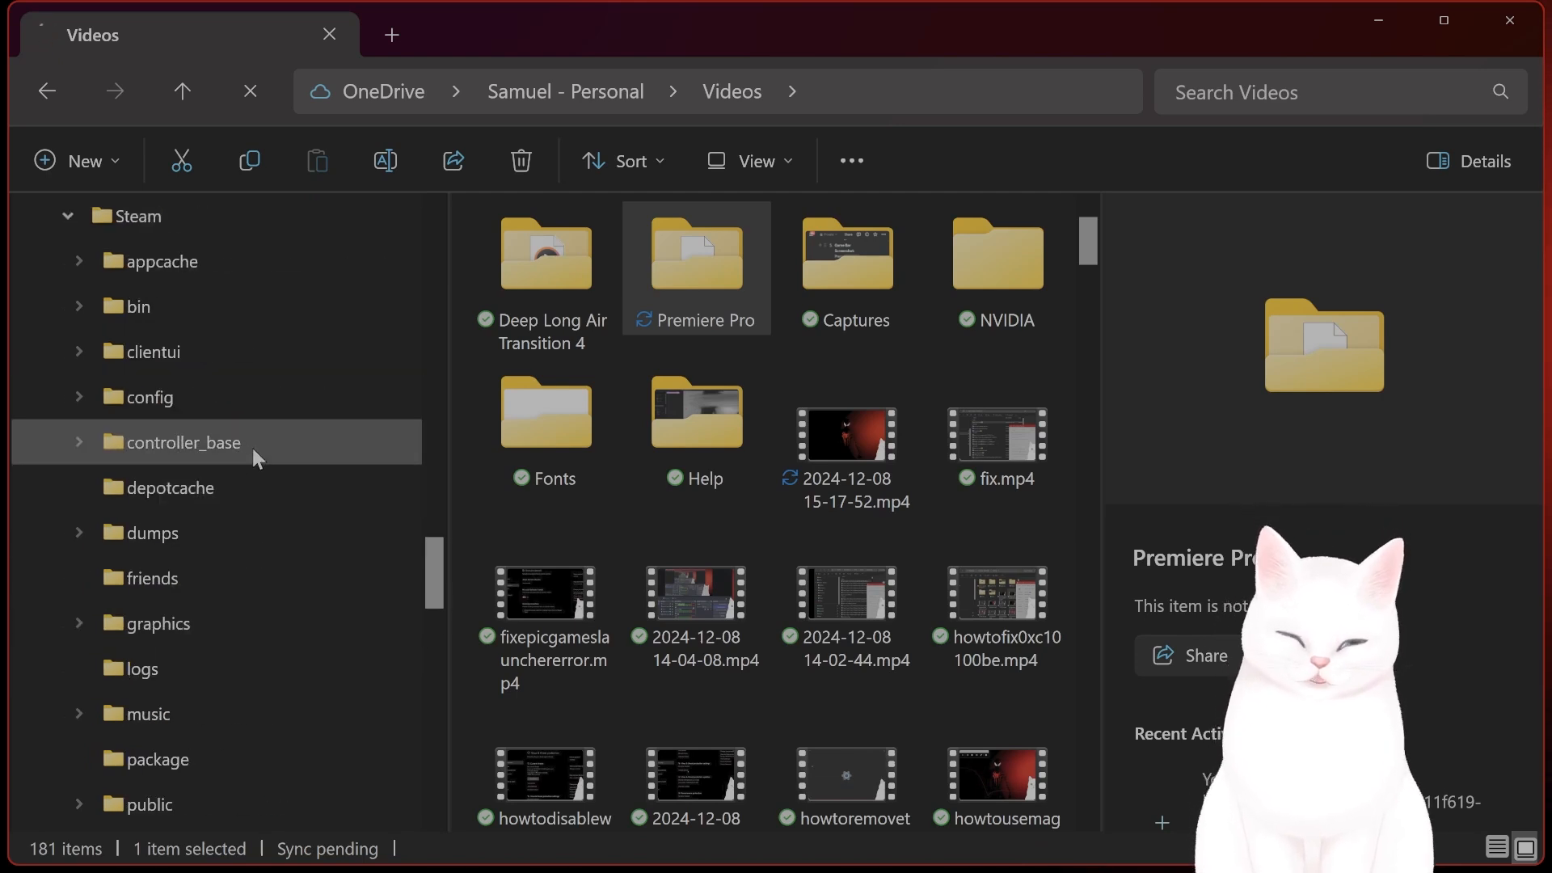
pyautogui.scroll(-3, 254, 388)
pyautogui.click(223, 577)
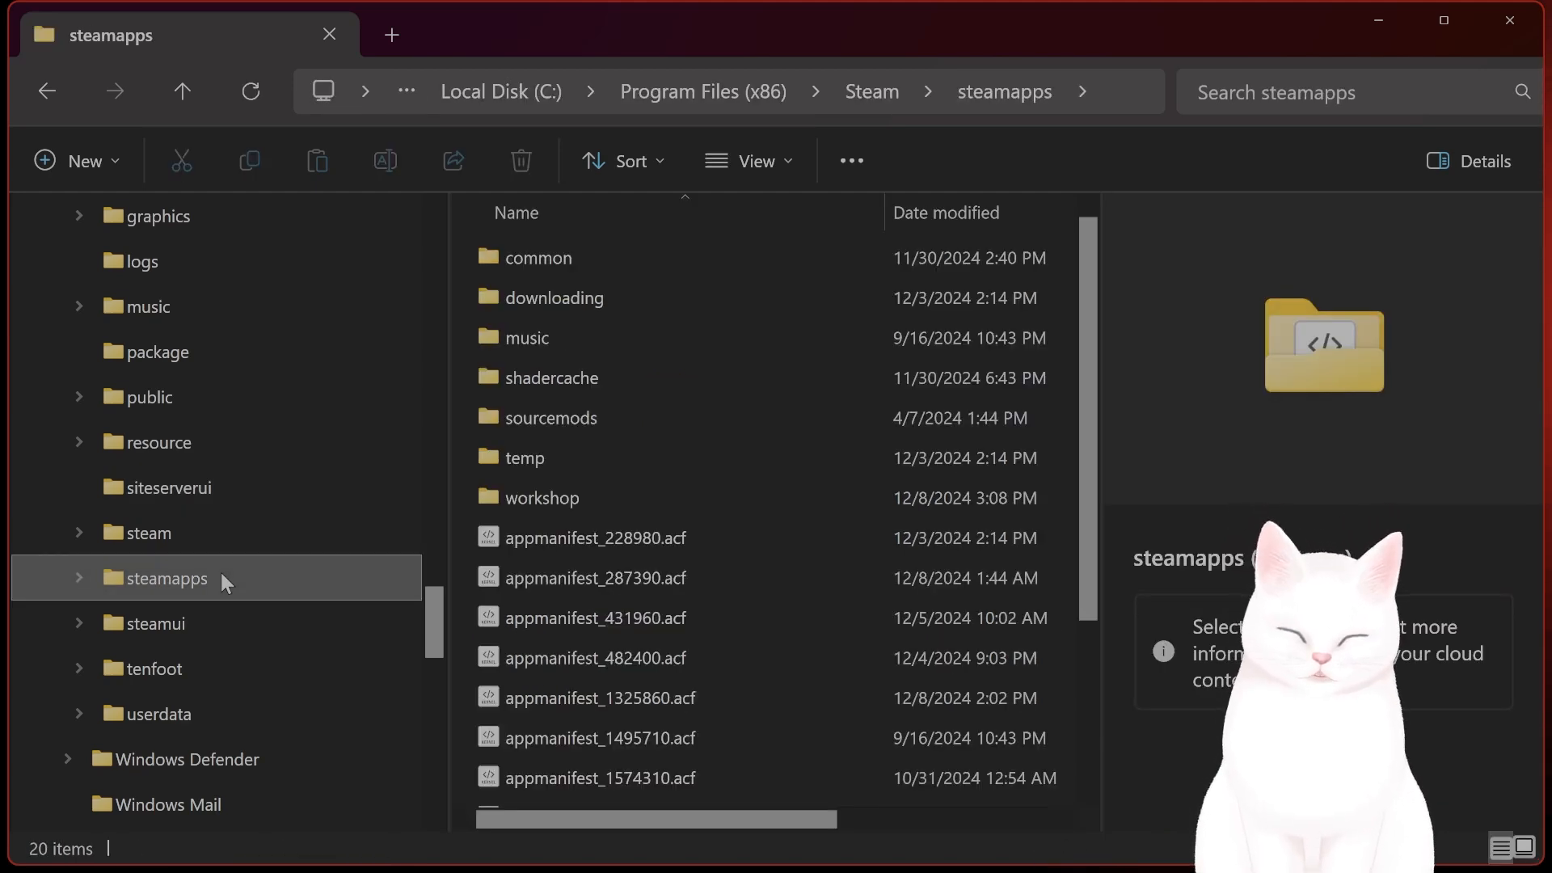
pyautogui.click(1534, 18)
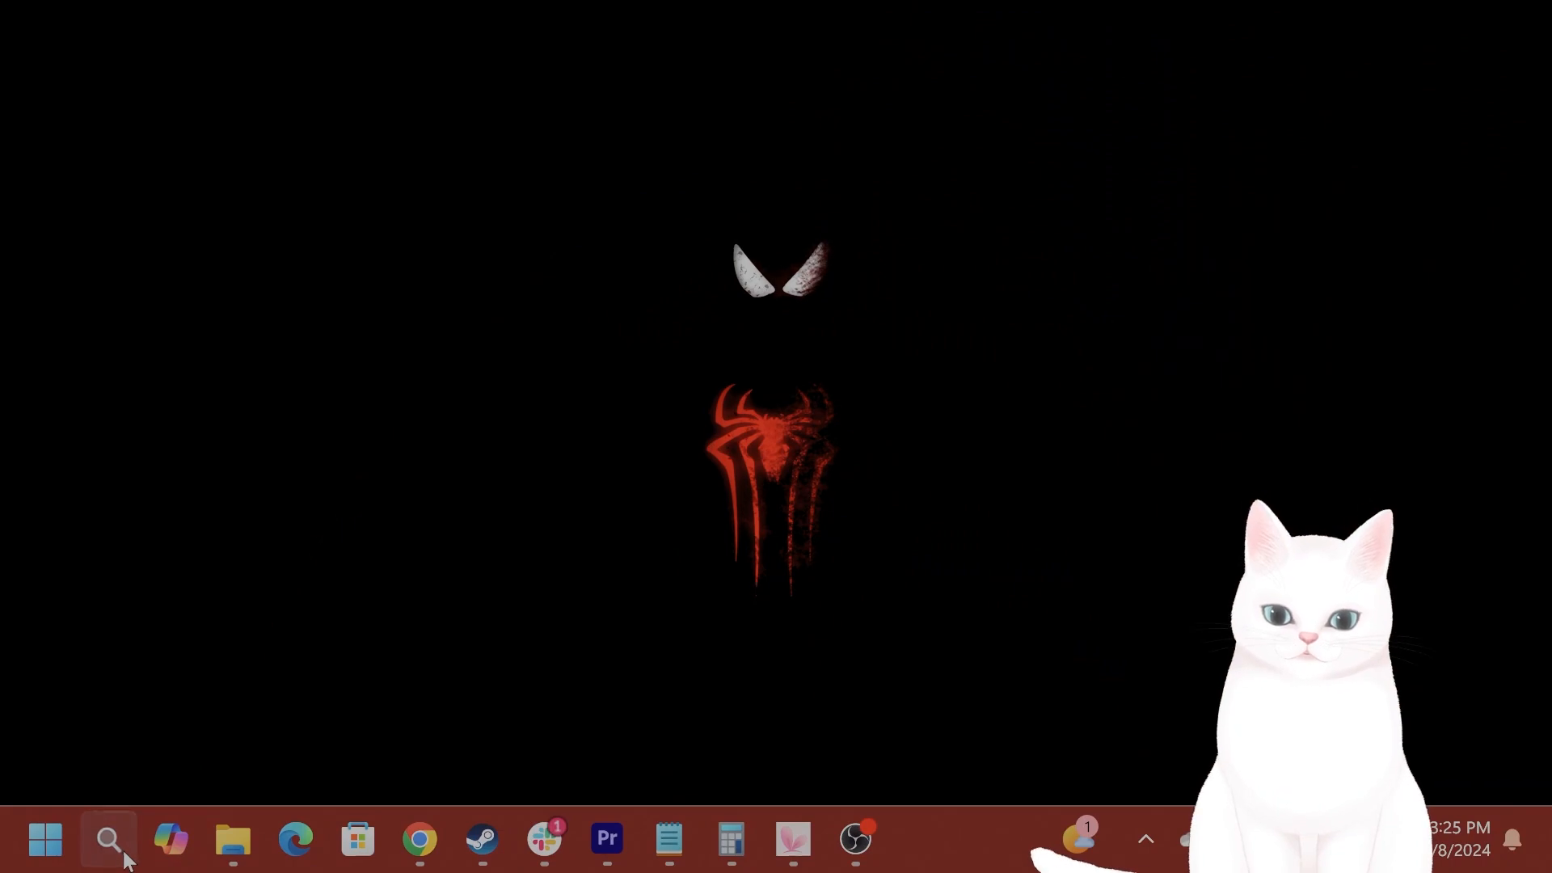
# - Open Windows Settings and go to the list of installed apps
pyautogui.click(123, 856)
pyautogui.write('settings')
pyautogui.press('Return')
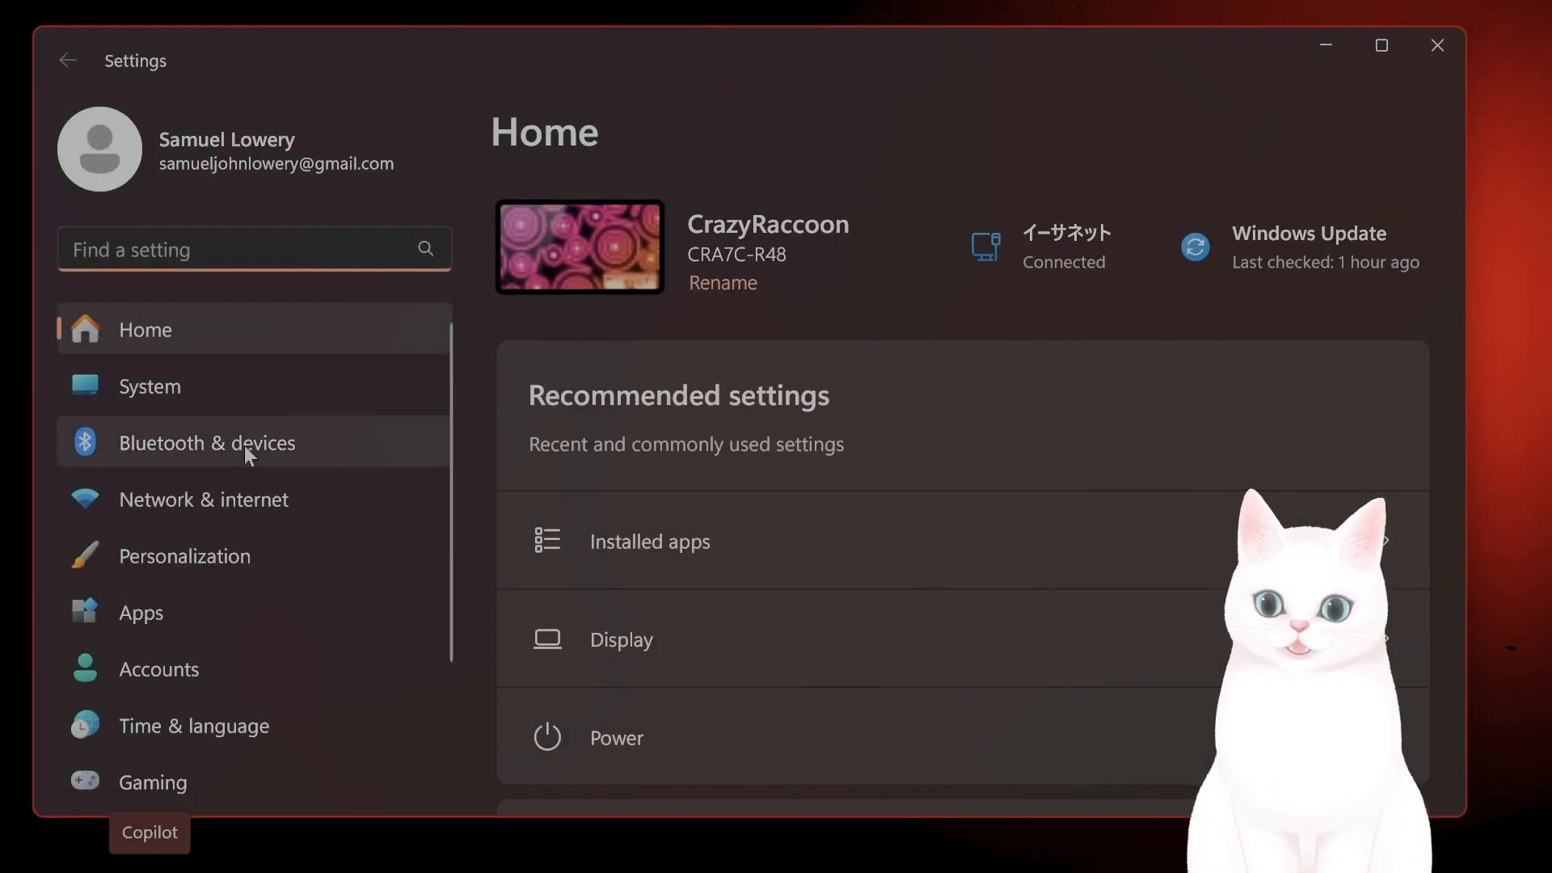
pyautogui.click(295, 632)
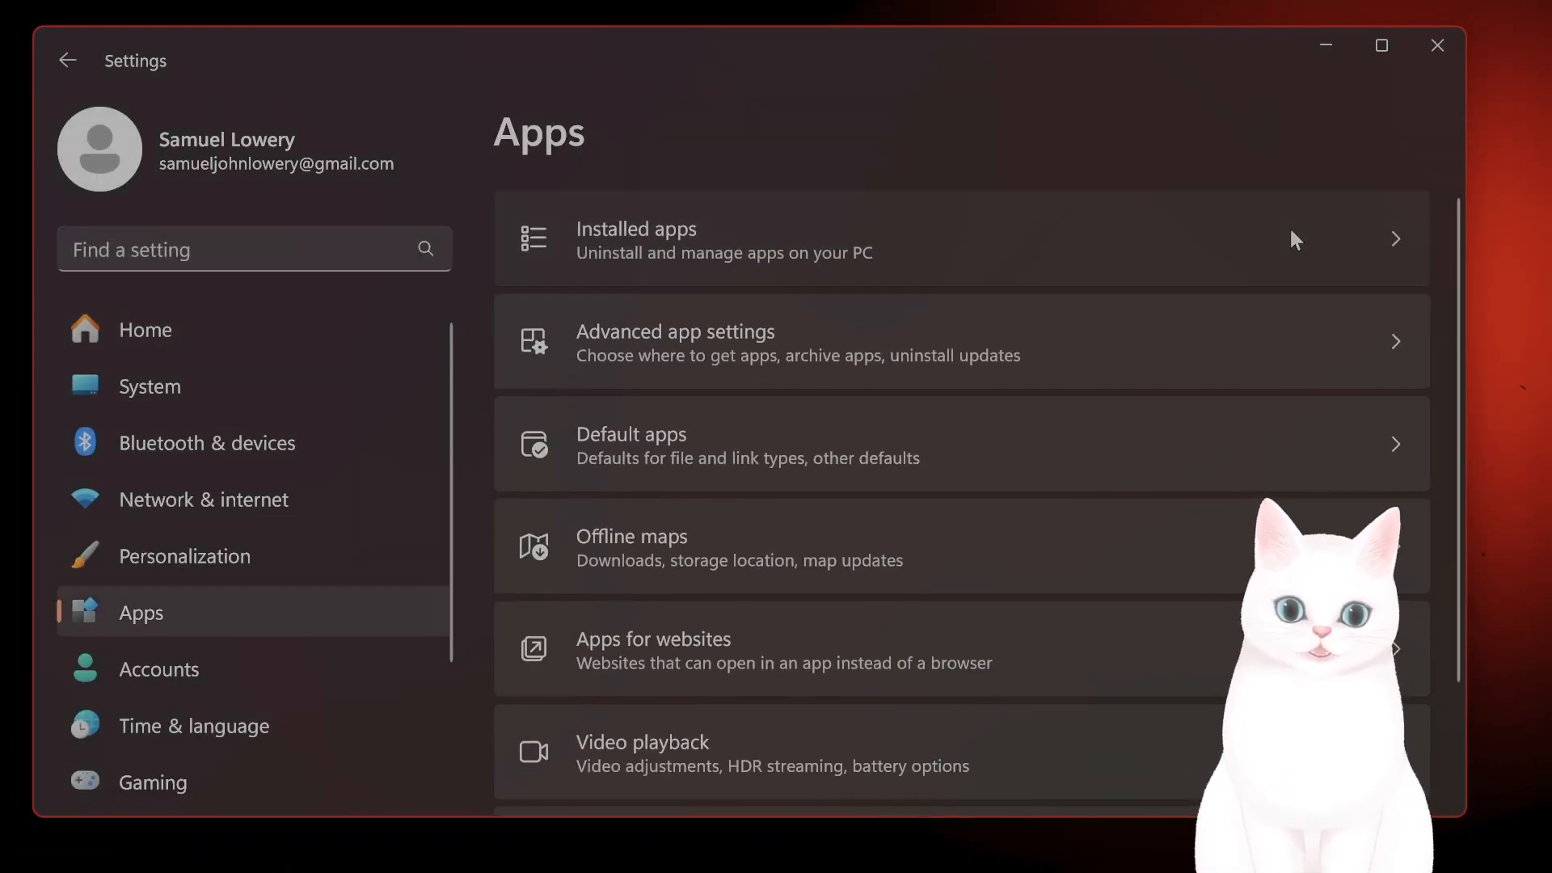
pyautogui.click(1294, 238)
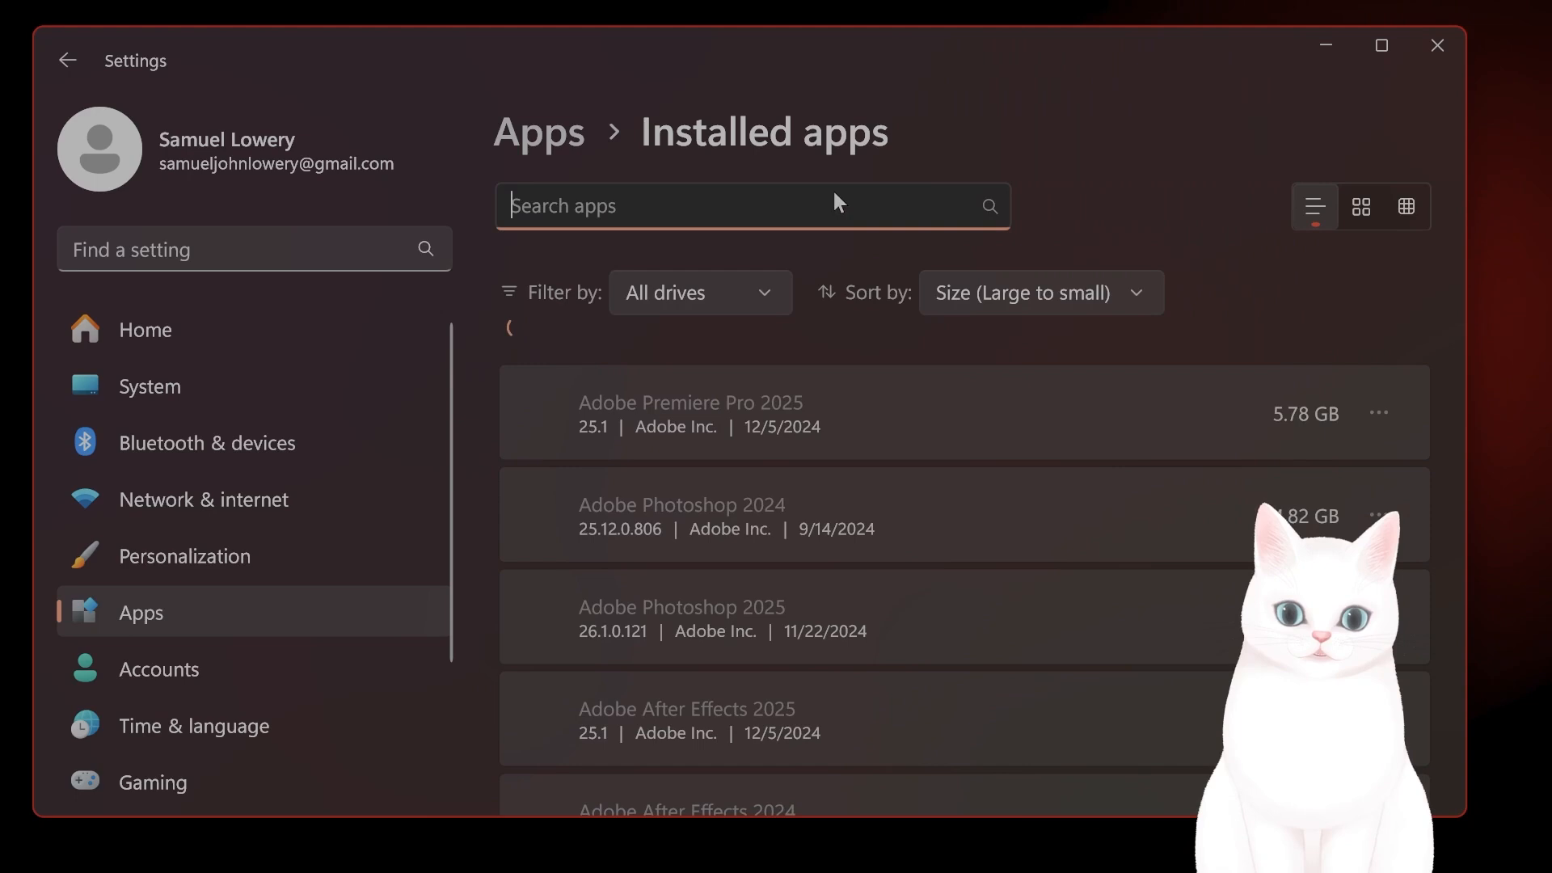
# - Search the installed apps for "steam", view the options offered for Steam, and close Settings
pyautogui.click(832, 198)
pyautogui.write('s')
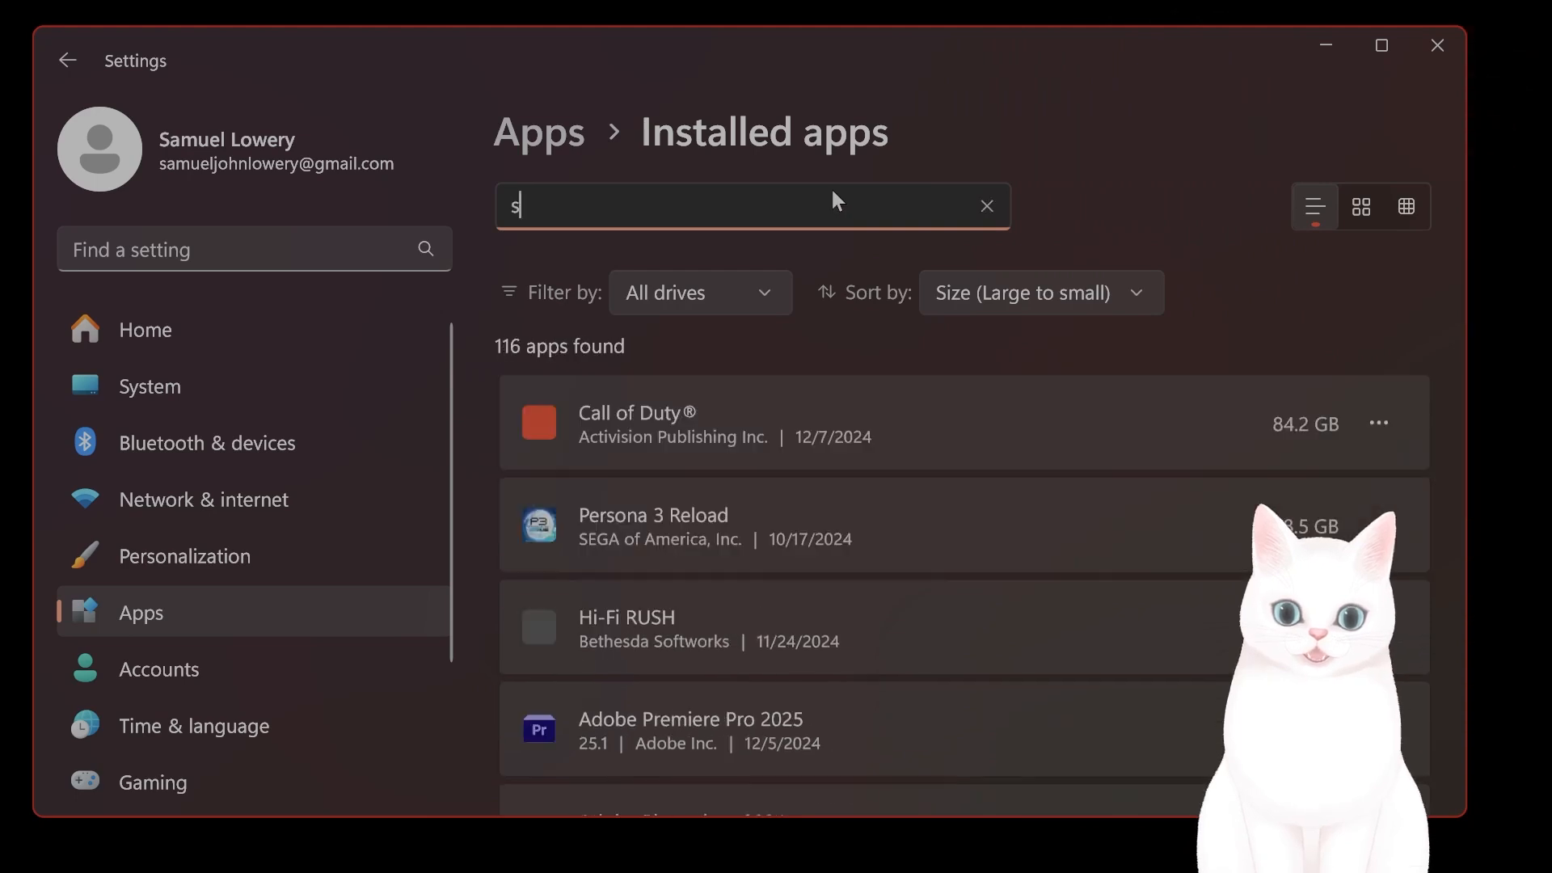
pyautogui.write('team')
pyautogui.click(1379, 424)
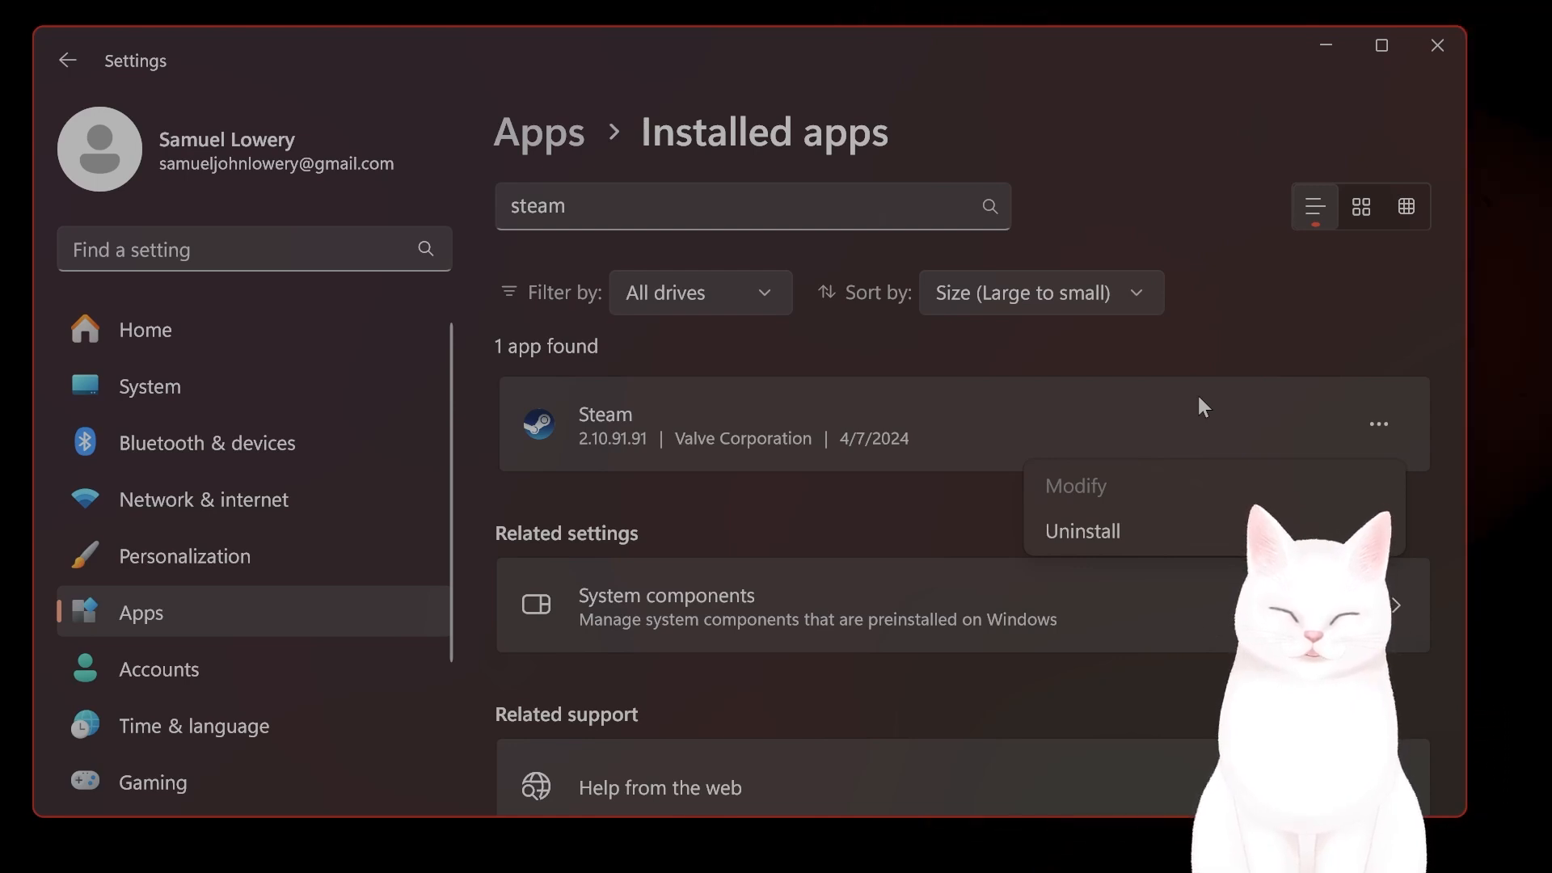
pyautogui.click(1382, 47)
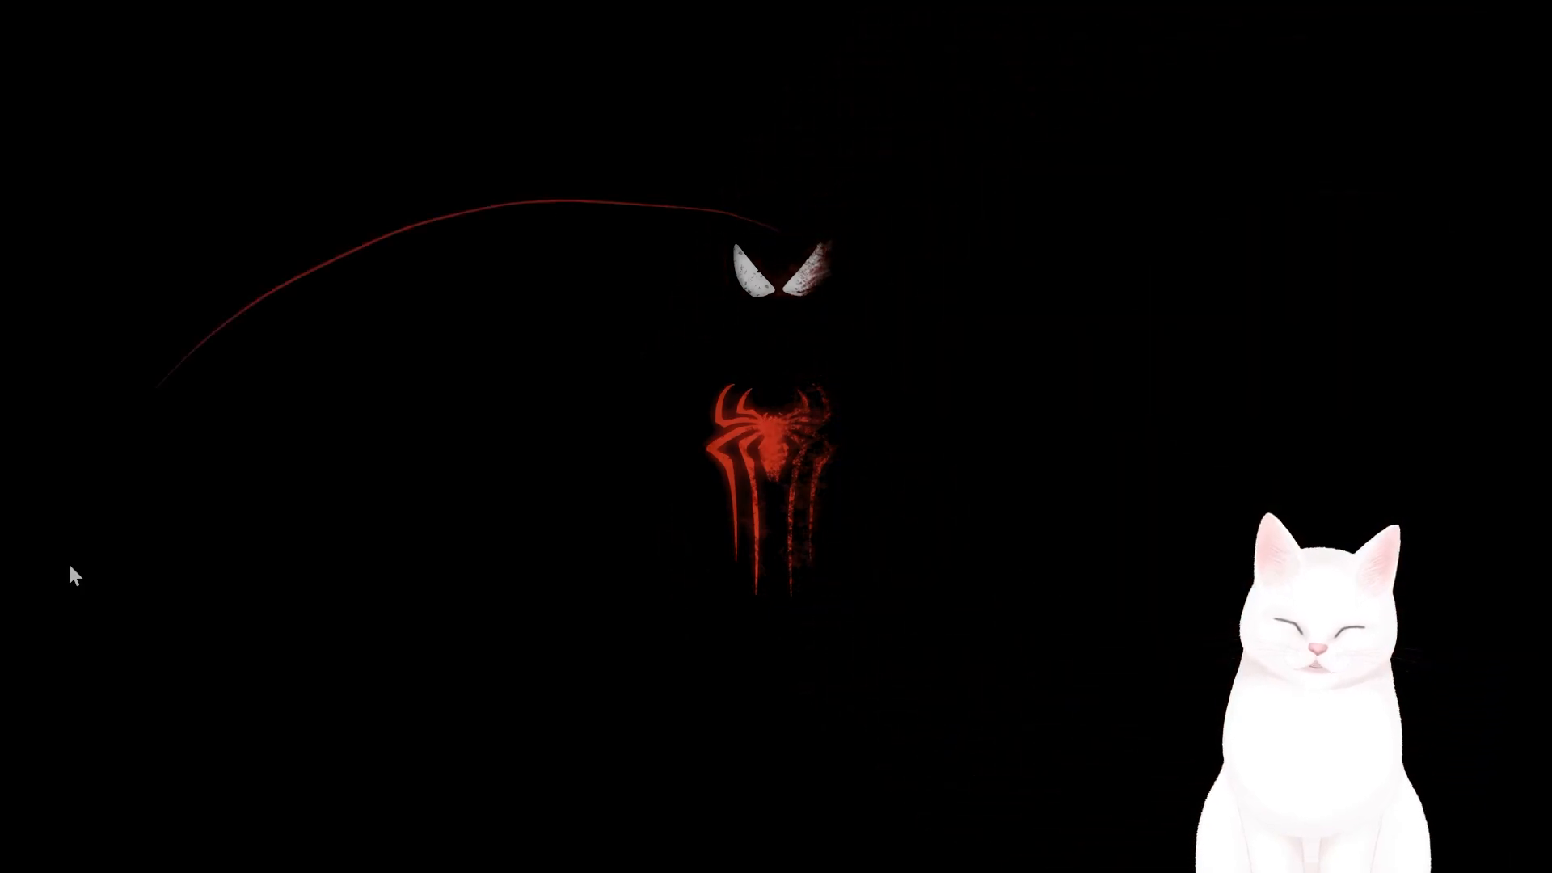
# - Execute the command steam://flushconfig through the Windows Run dialog
pyautogui.moveTo(79, 867)
pyautogui.click(109, 845)
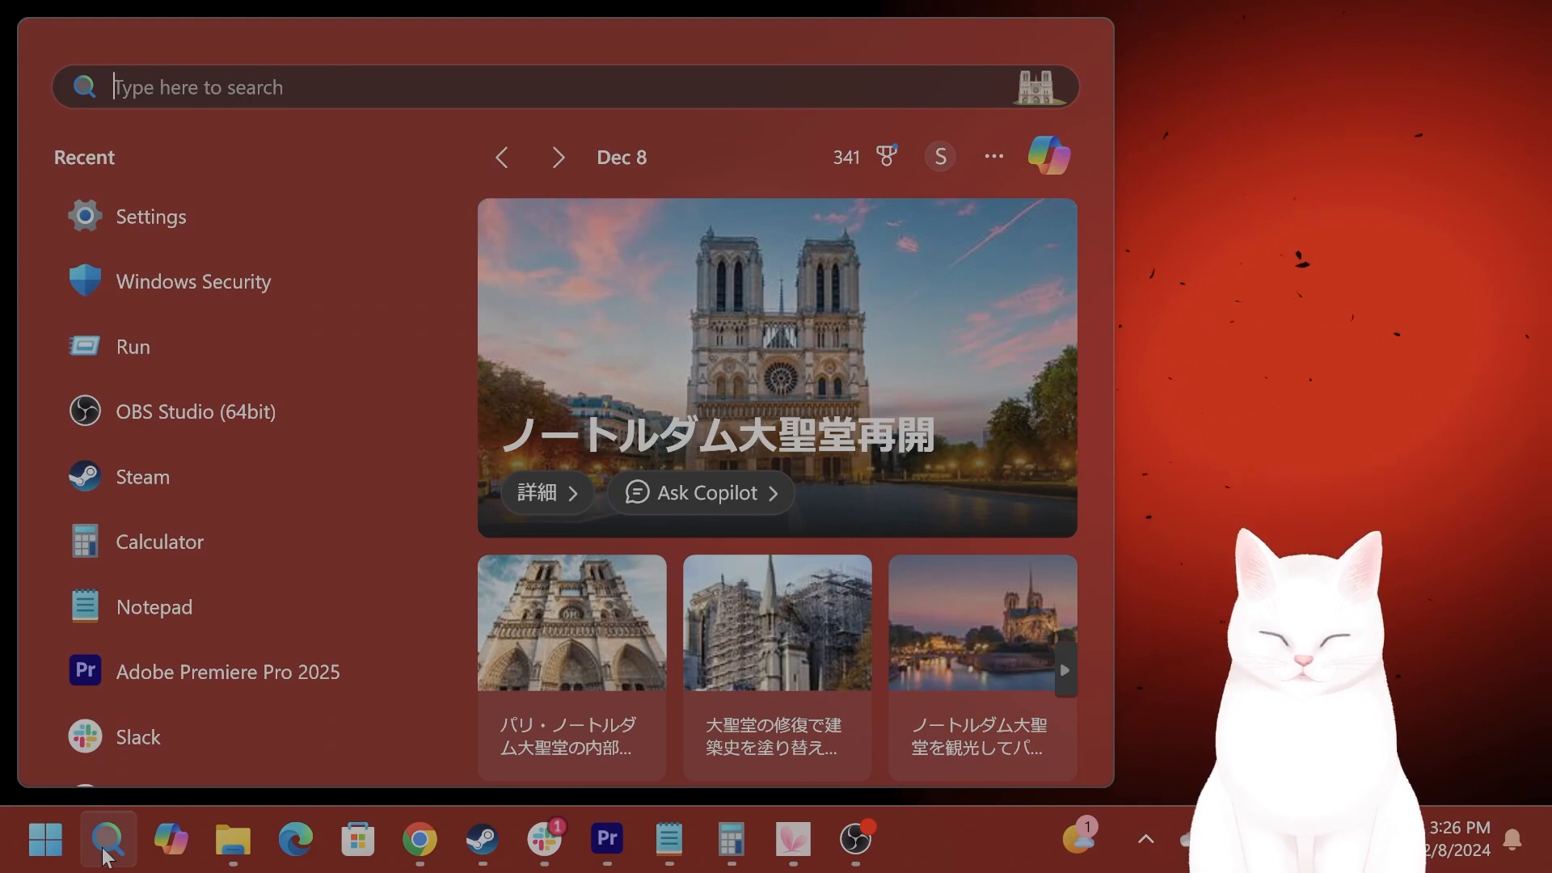
pyautogui.write('run')
pyautogui.press('Return')
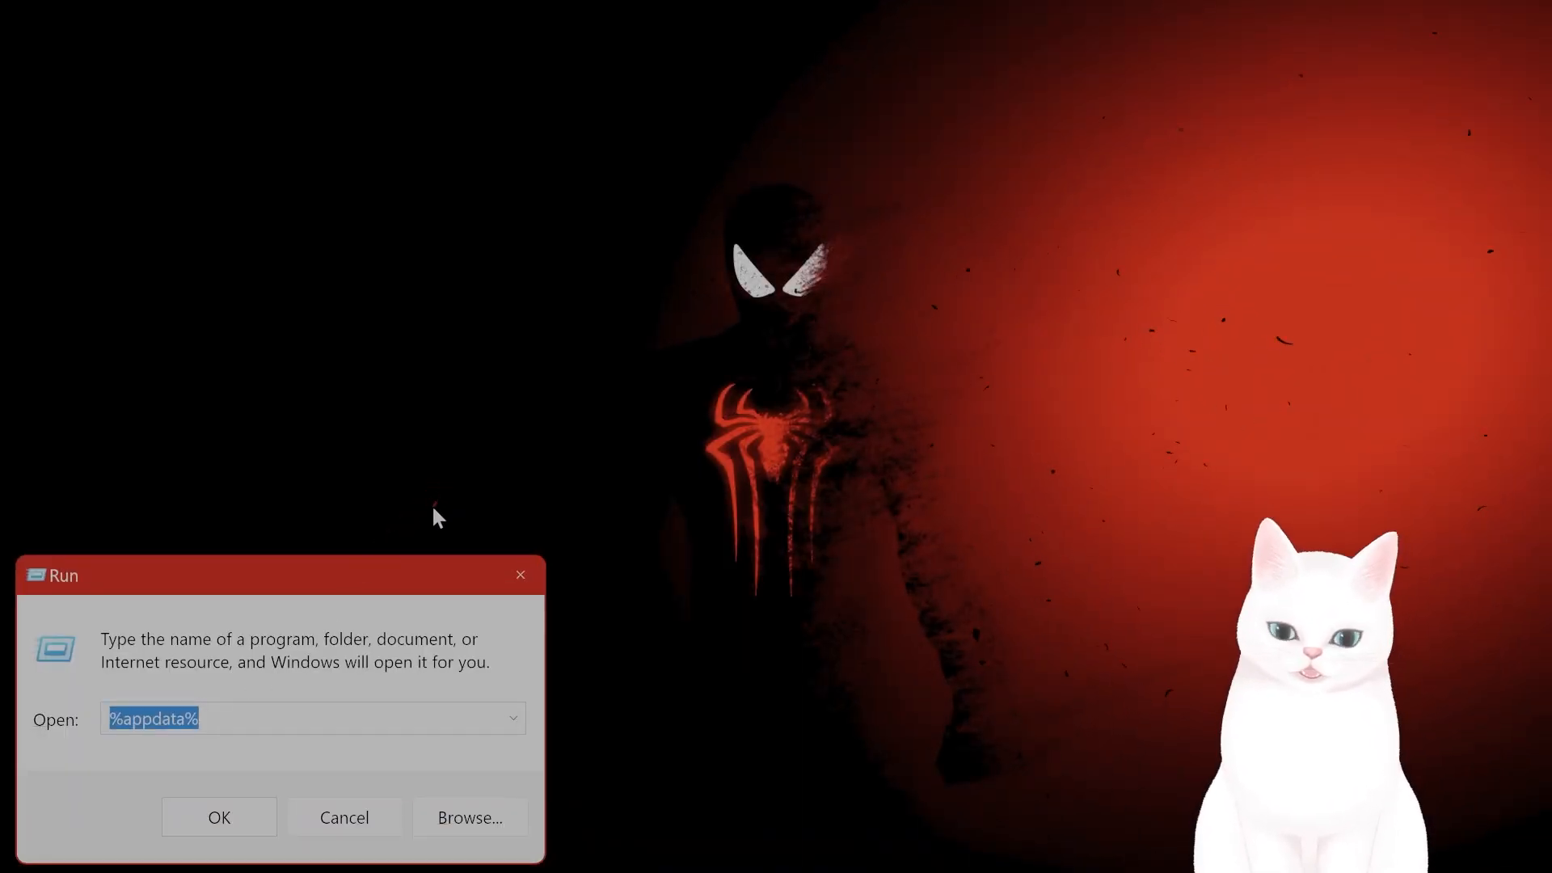
pyautogui.write('steam')
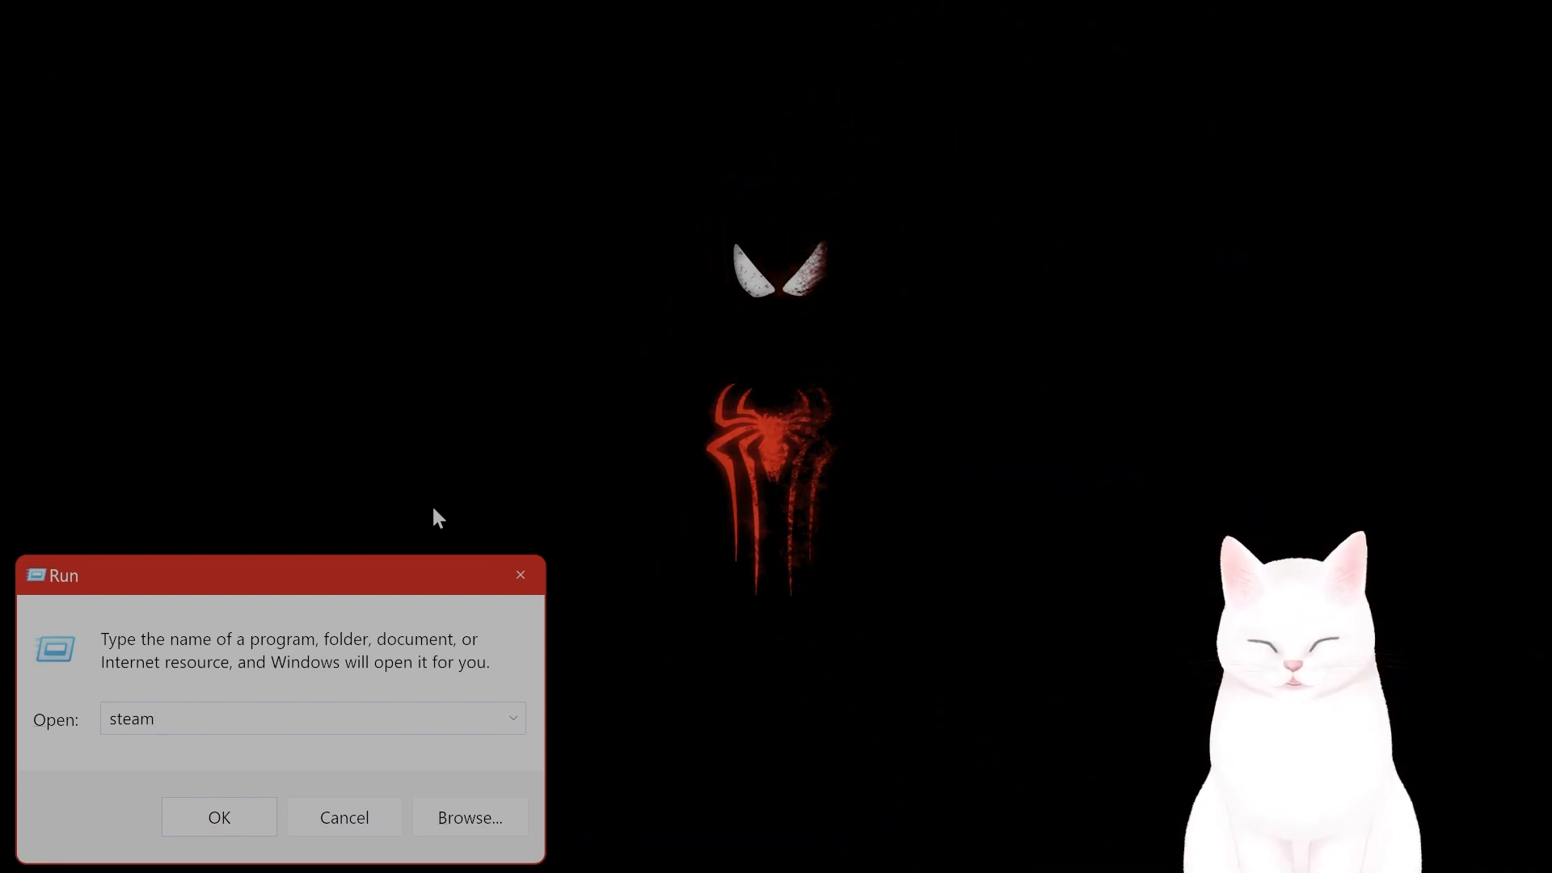
pyautogui.press('super+space')
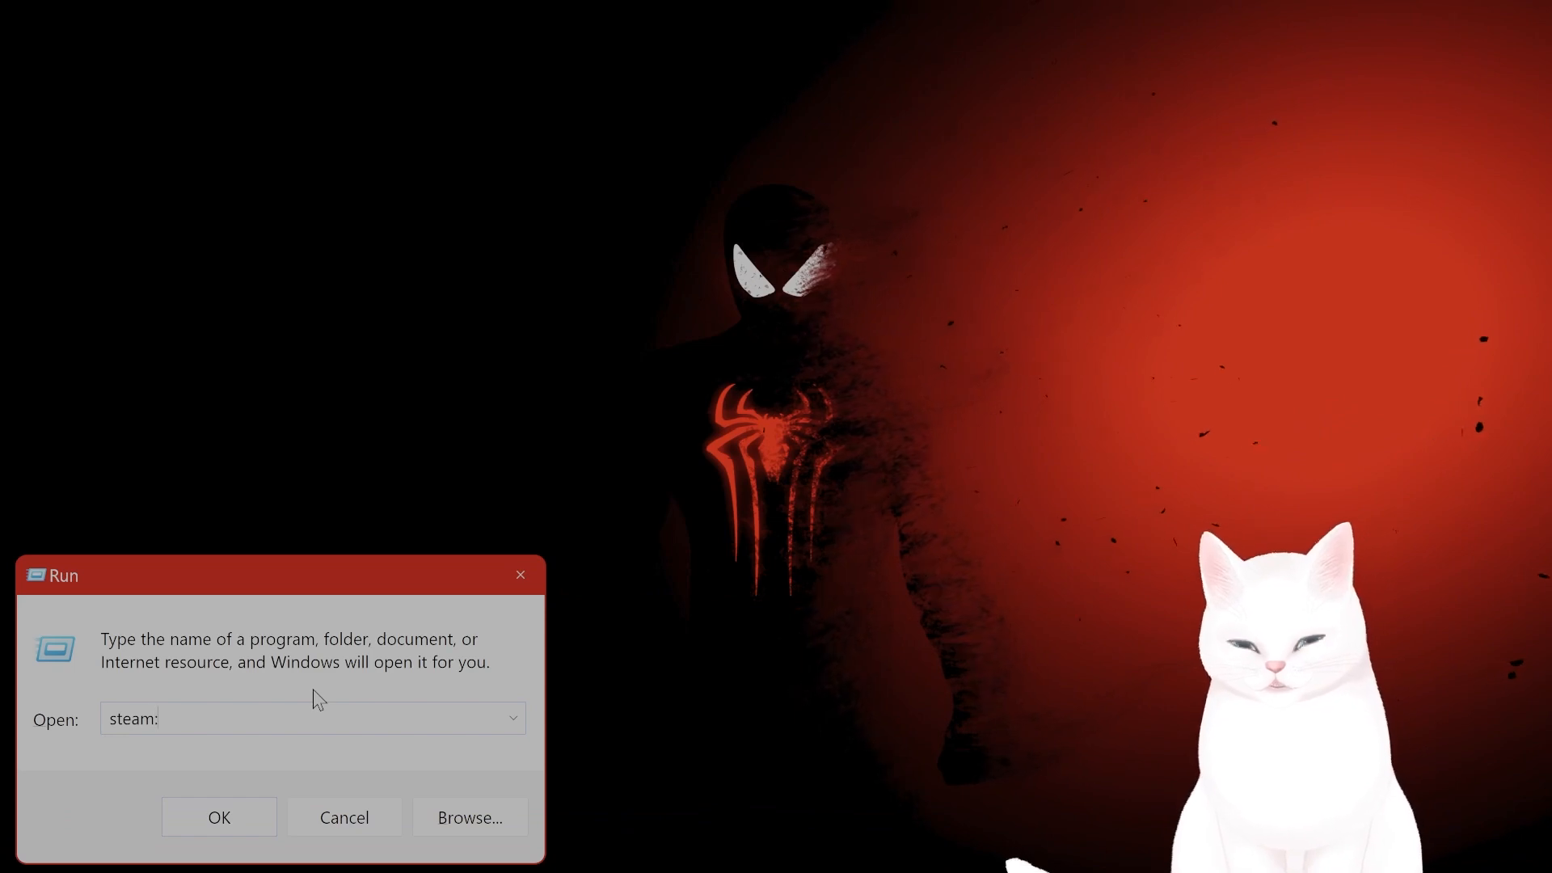
pyautogui.press('BackSpace')
pyautogui.write('//')
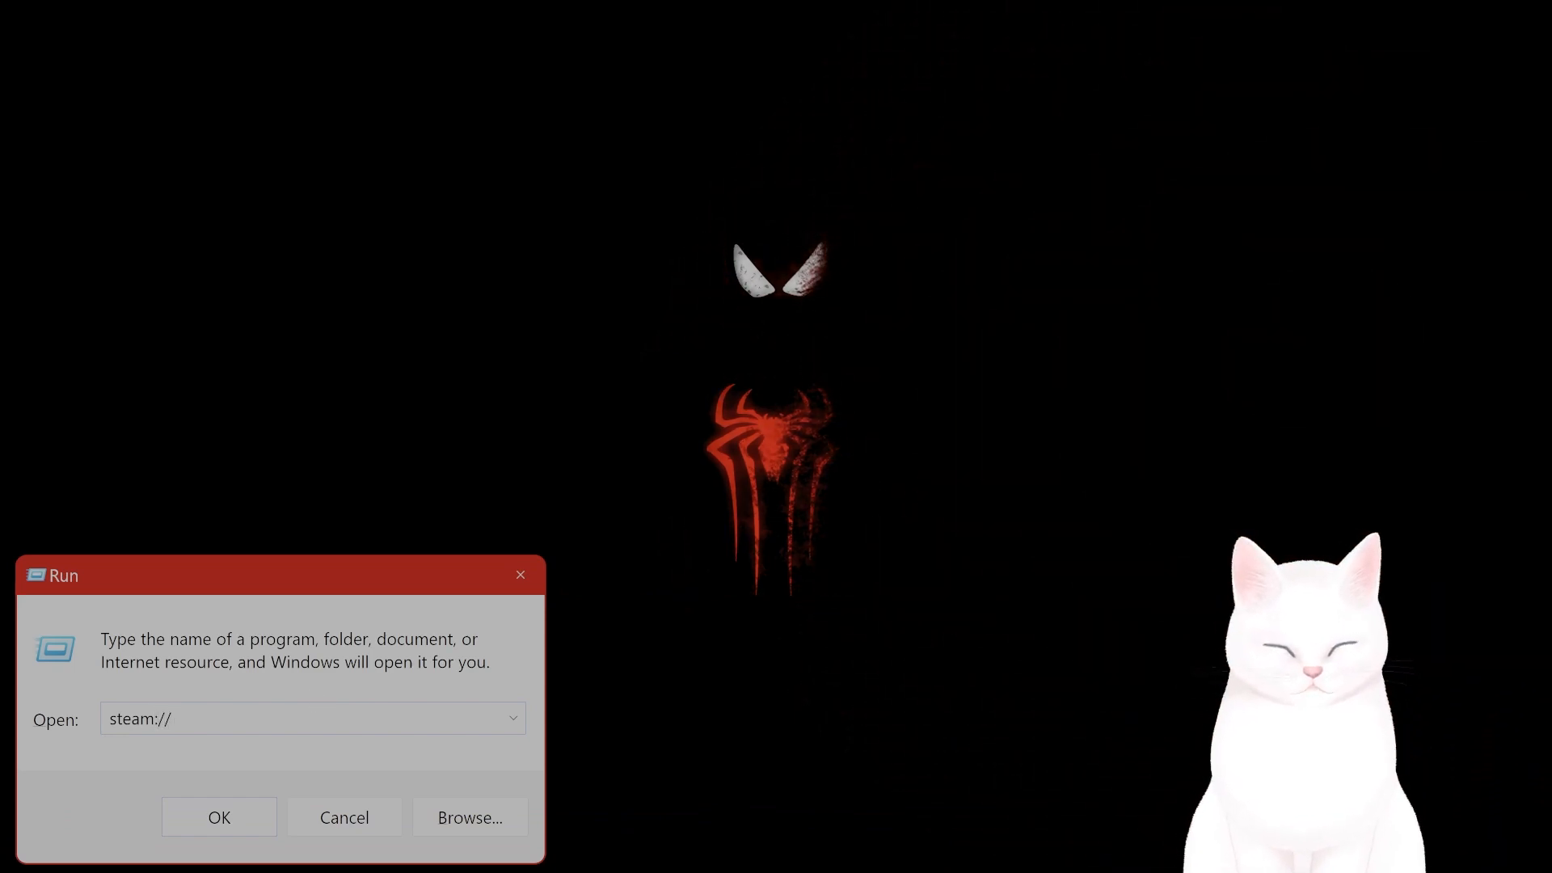
pyautogui.write('flushconfig')
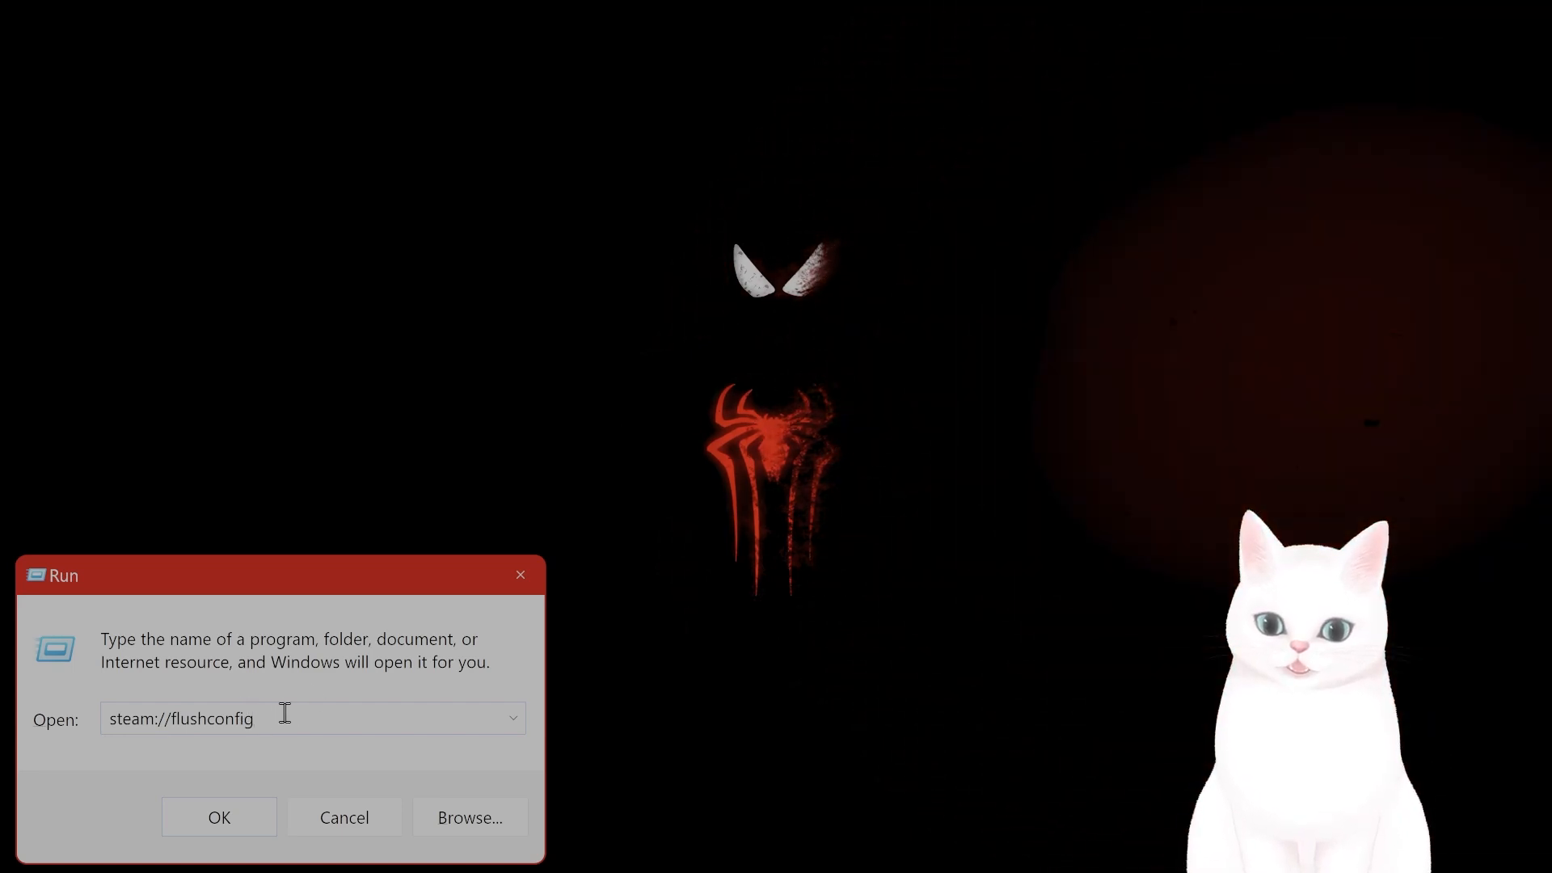
pyautogui.press('Return')
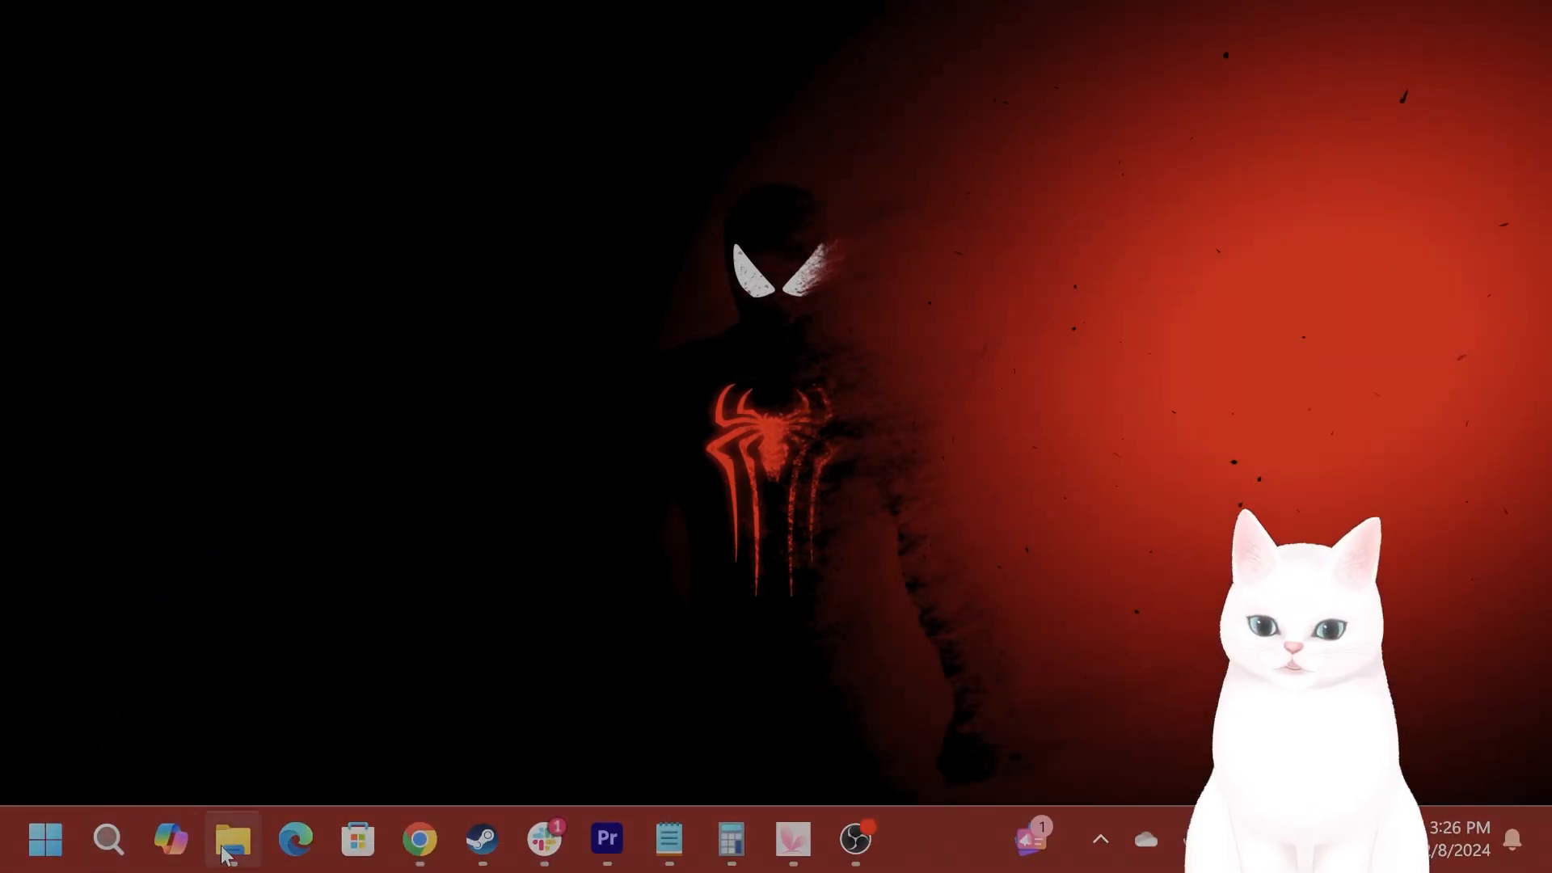
# - In File Explorer, open the Steam folder inside Program Files (x86) on drive C
pyautogui.click(227, 845)
pyautogui.scroll(-4, 307, 618)
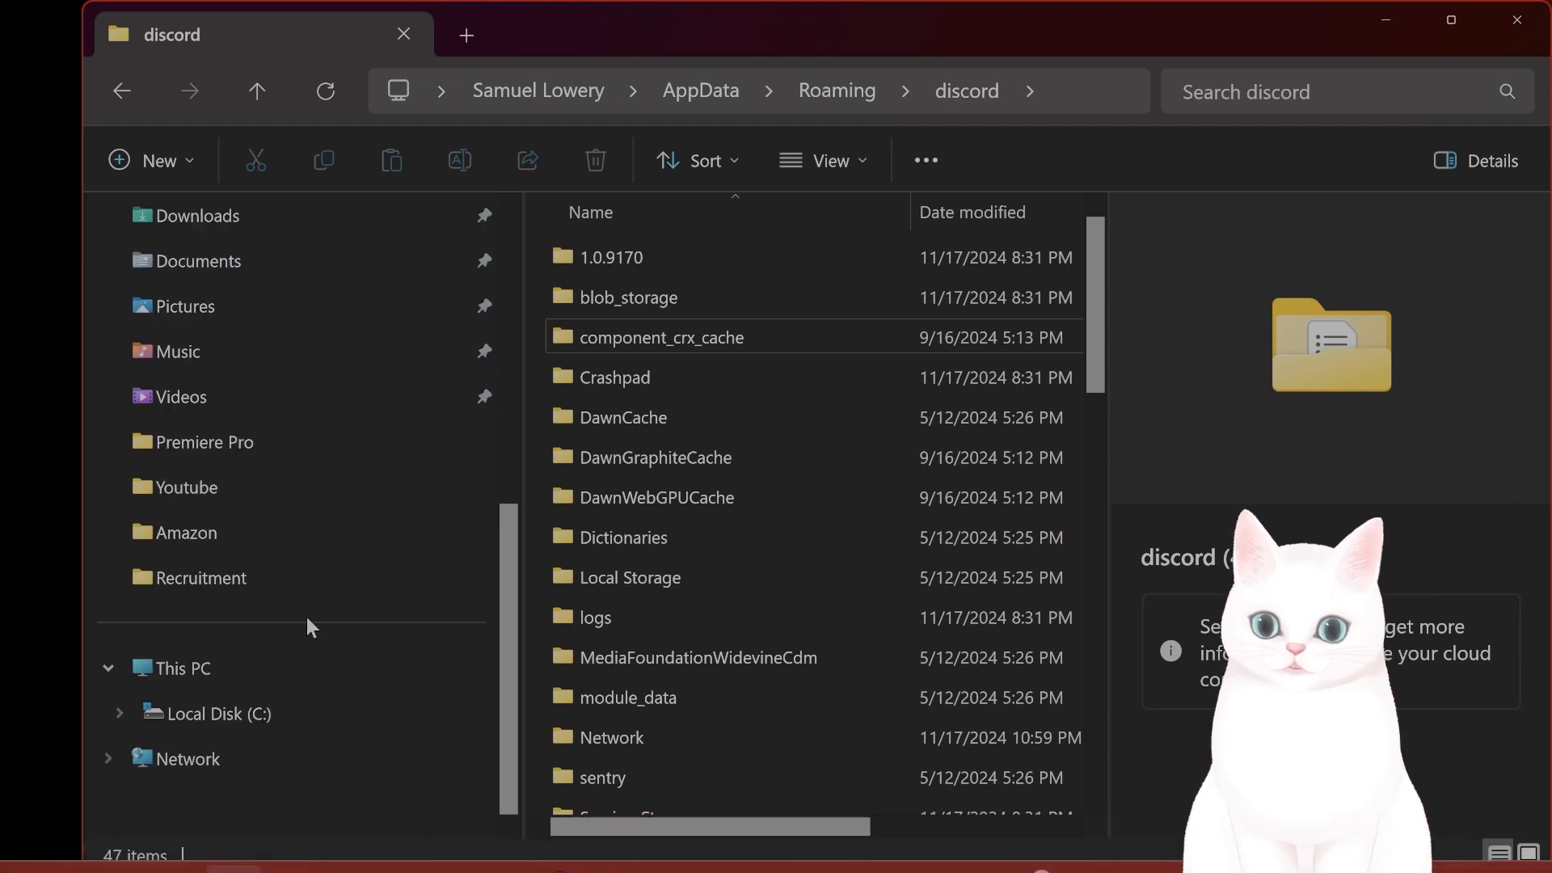
pyautogui.click(129, 711)
pyautogui.scroll(-3, 267, 600)
pyautogui.scroll(-2, 266, 600)
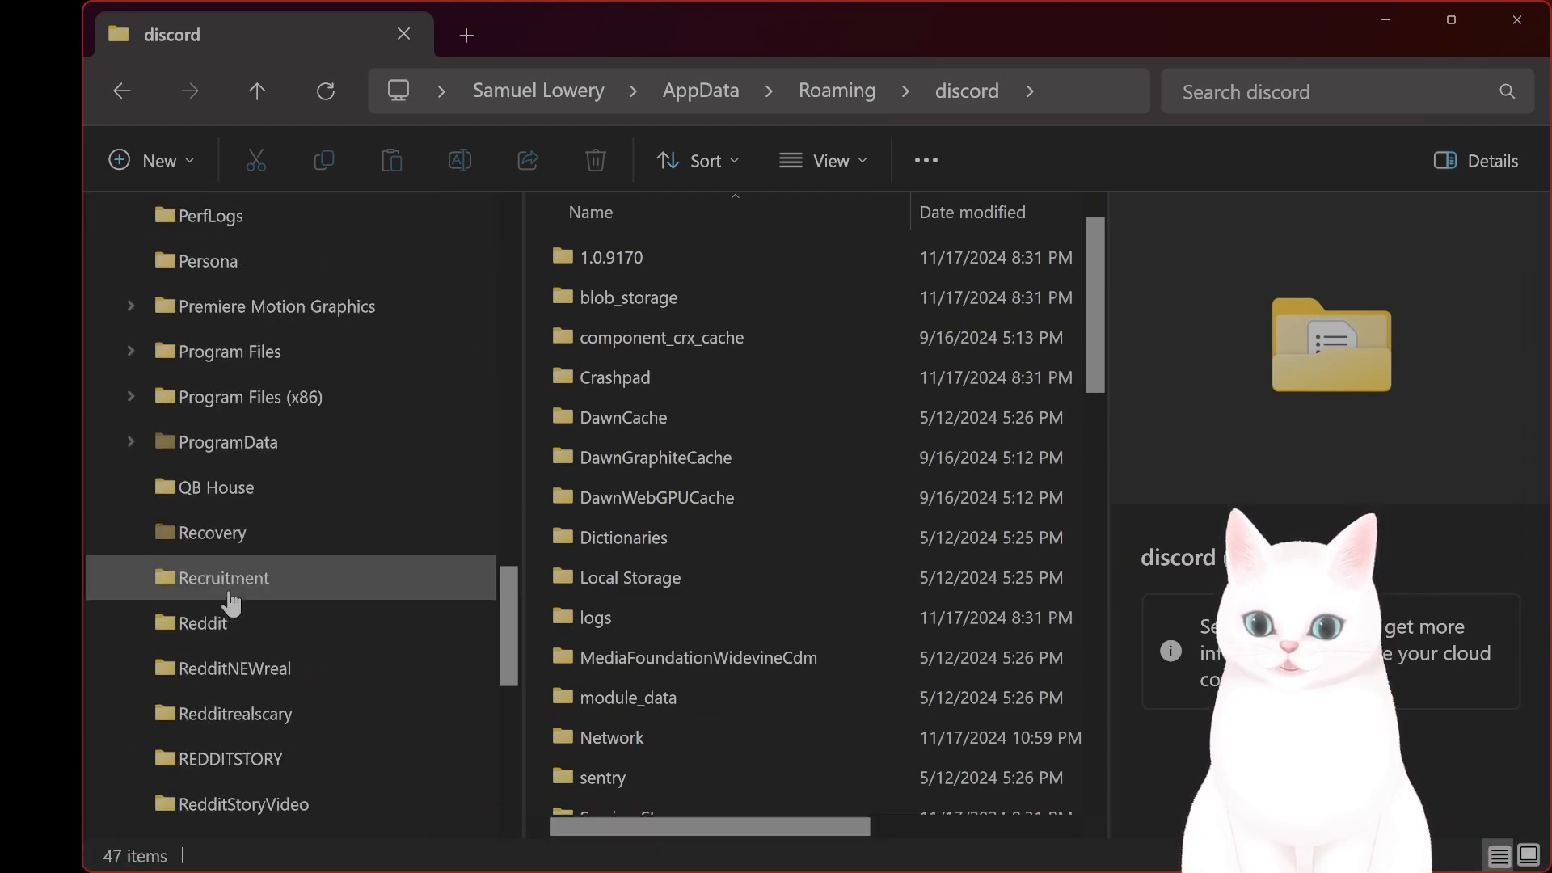
pyautogui.scroll(1, 137, 538)
pyautogui.click(131, 535)
pyautogui.scroll(-2, 242, 549)
pyautogui.scroll(-1, 243, 550)
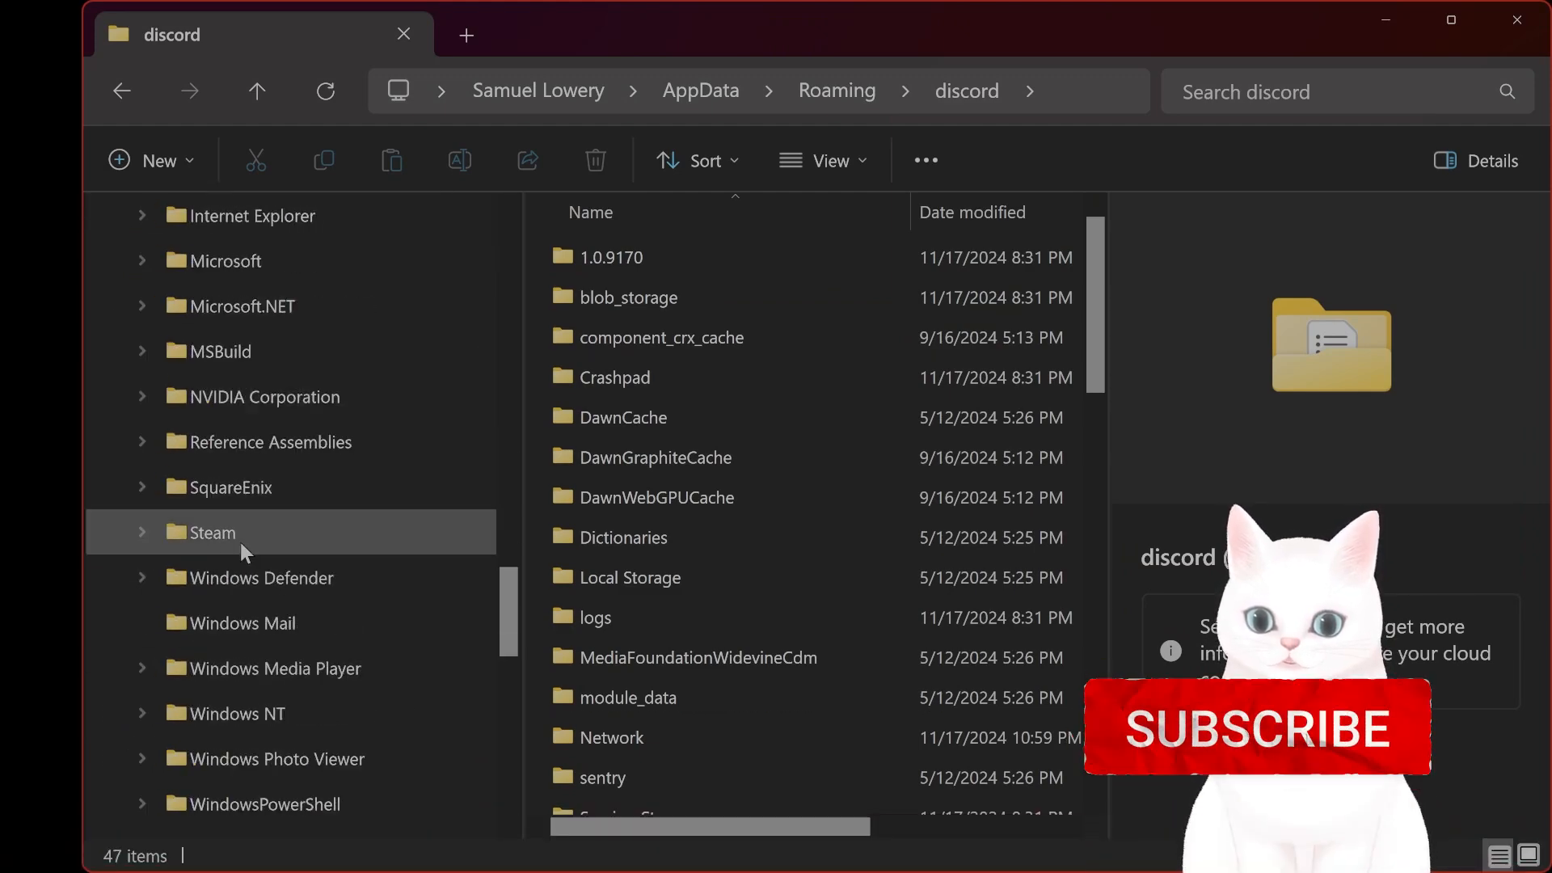
pyautogui.click(143, 534)
pyautogui.click(257, 216)
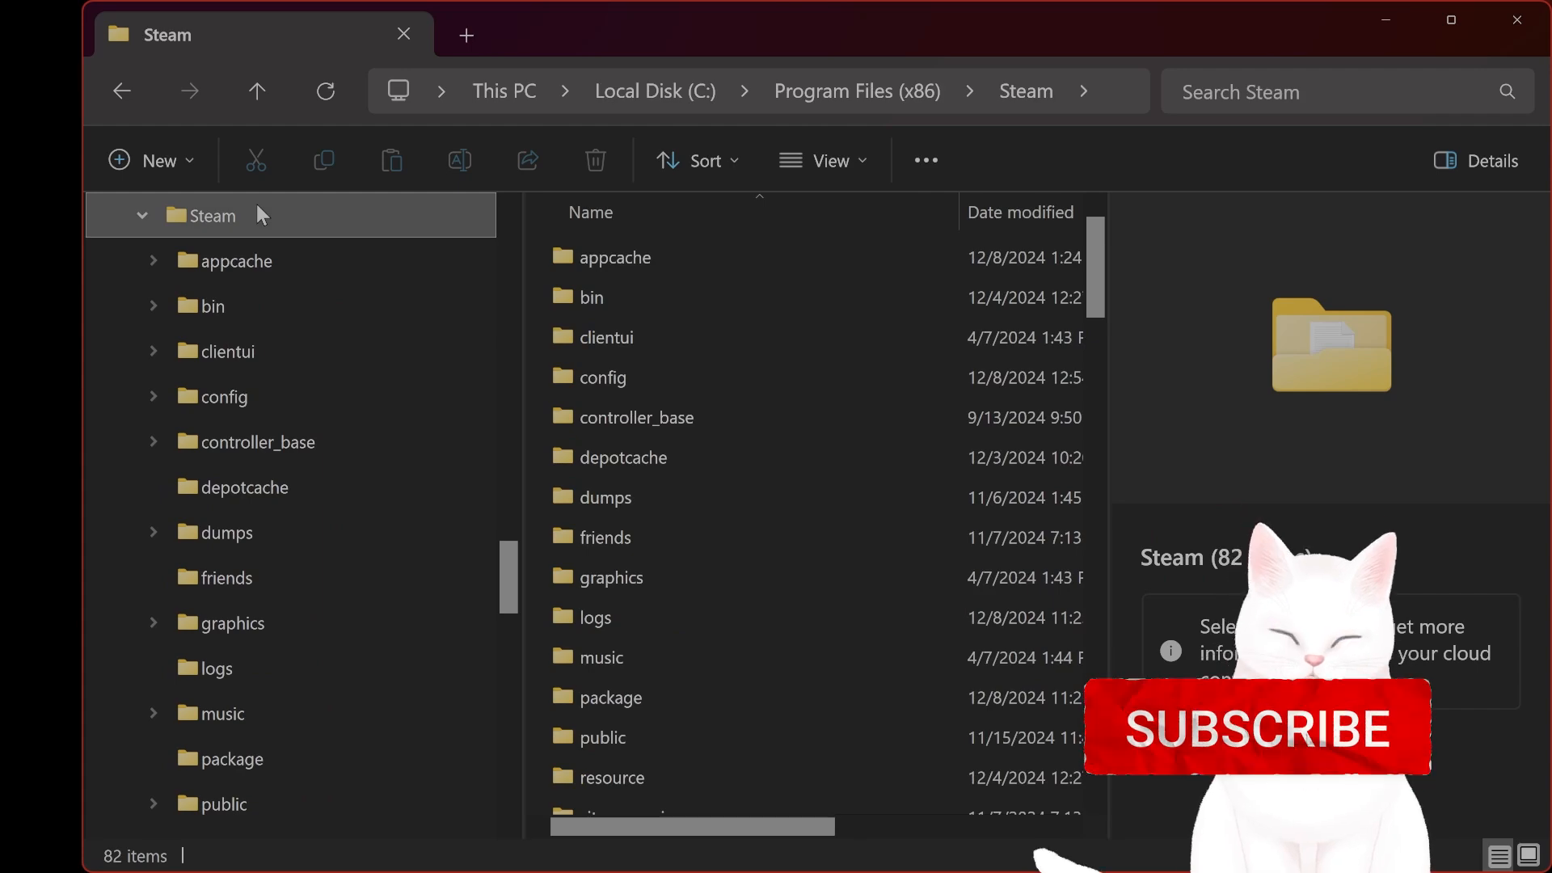
# - Select steam.exe in the Steam folder and check whether file name extensions are set to show
pyautogui.scroll(-13, 808, 449)
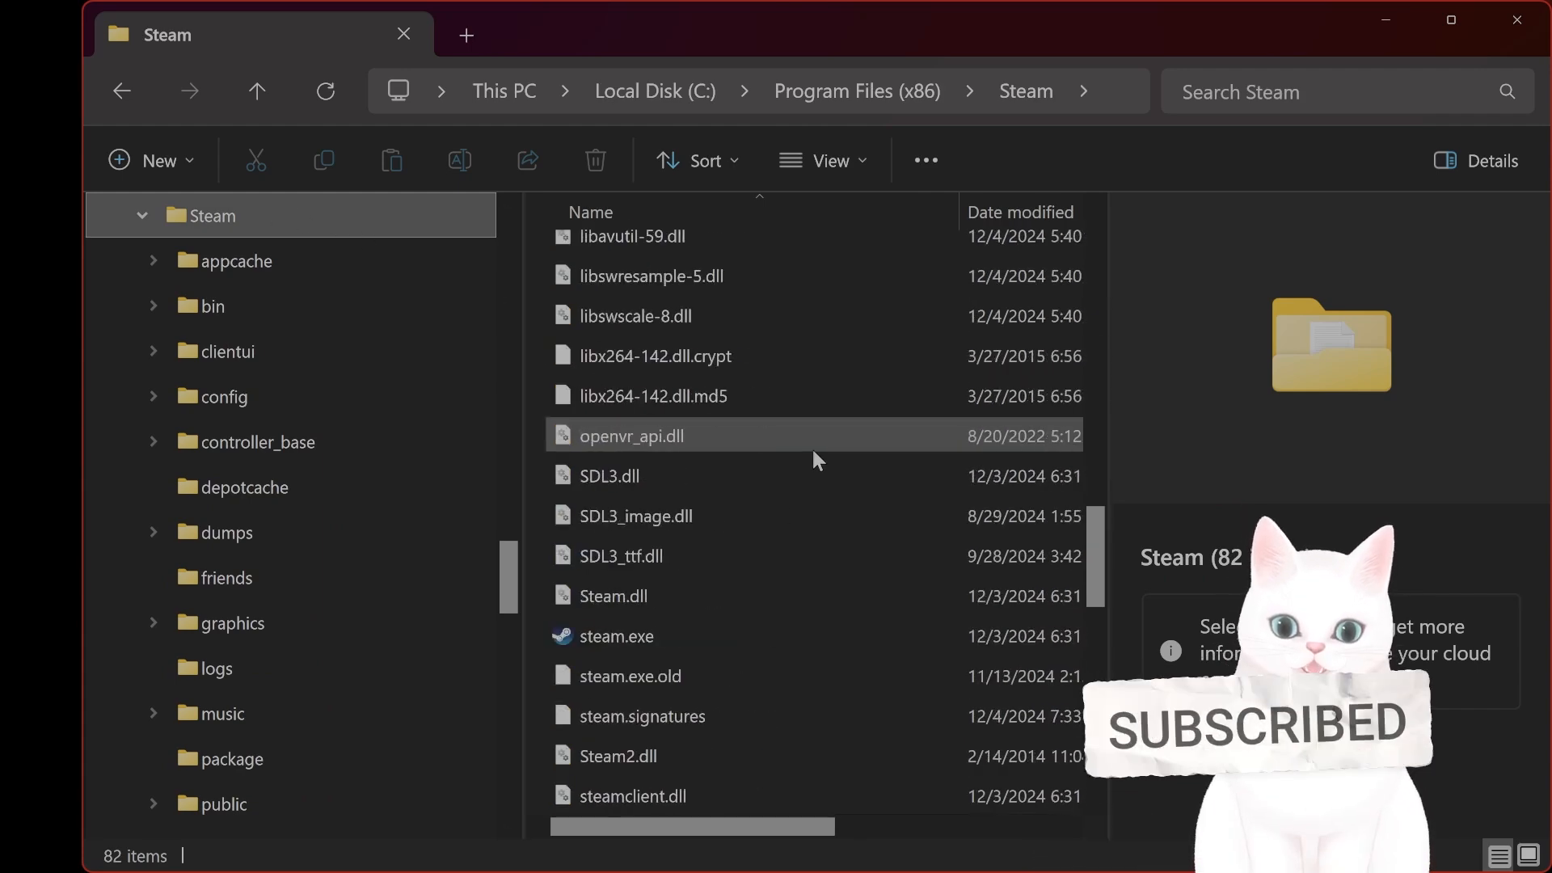
pyautogui.click(679, 638)
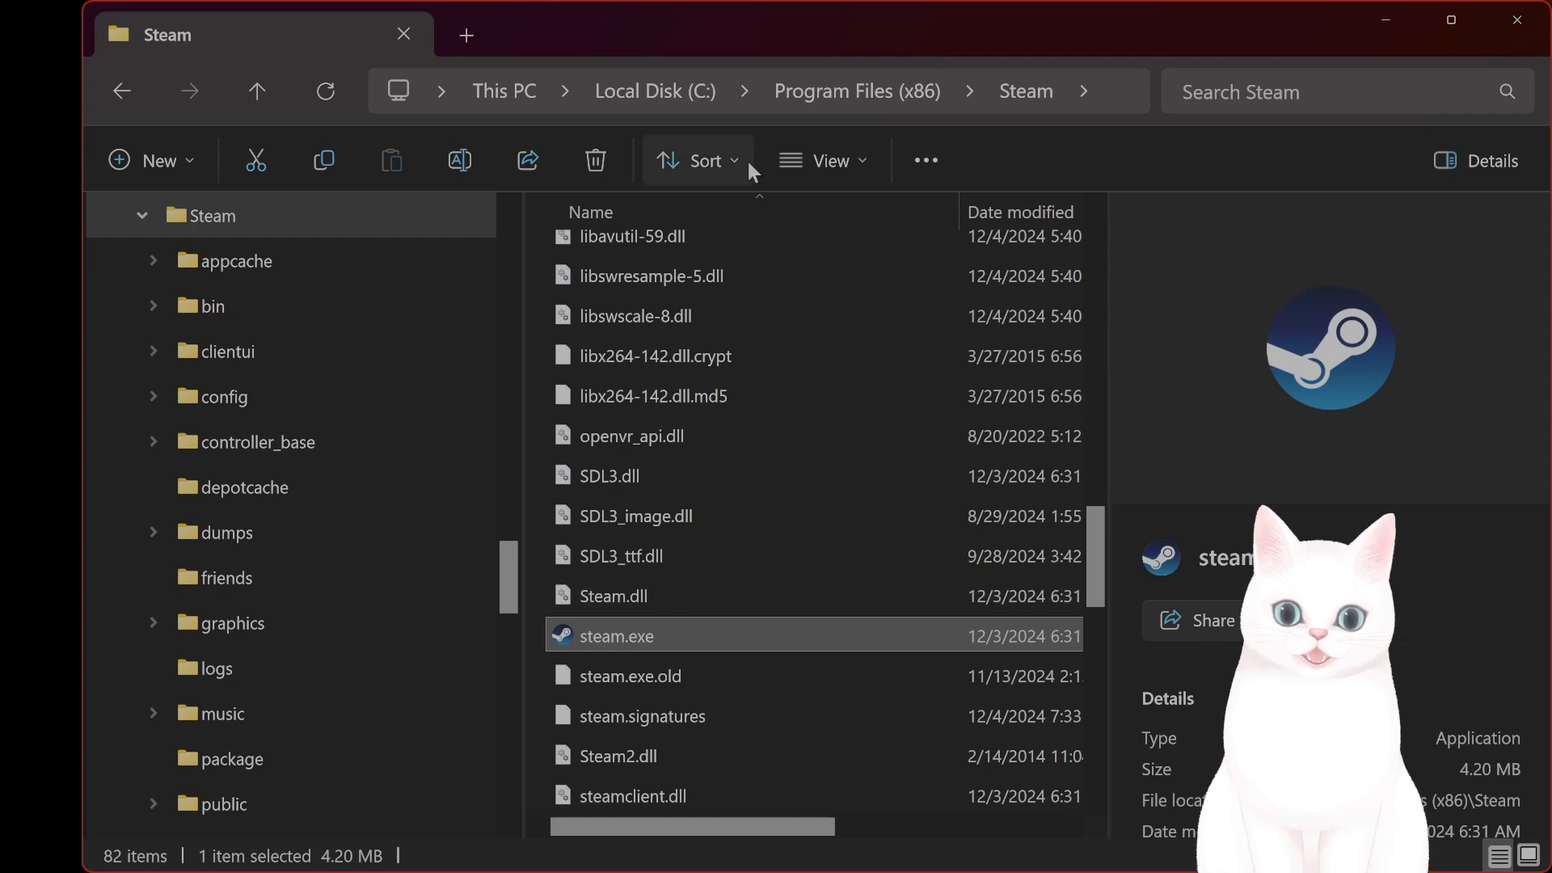
pyautogui.click(823, 162)
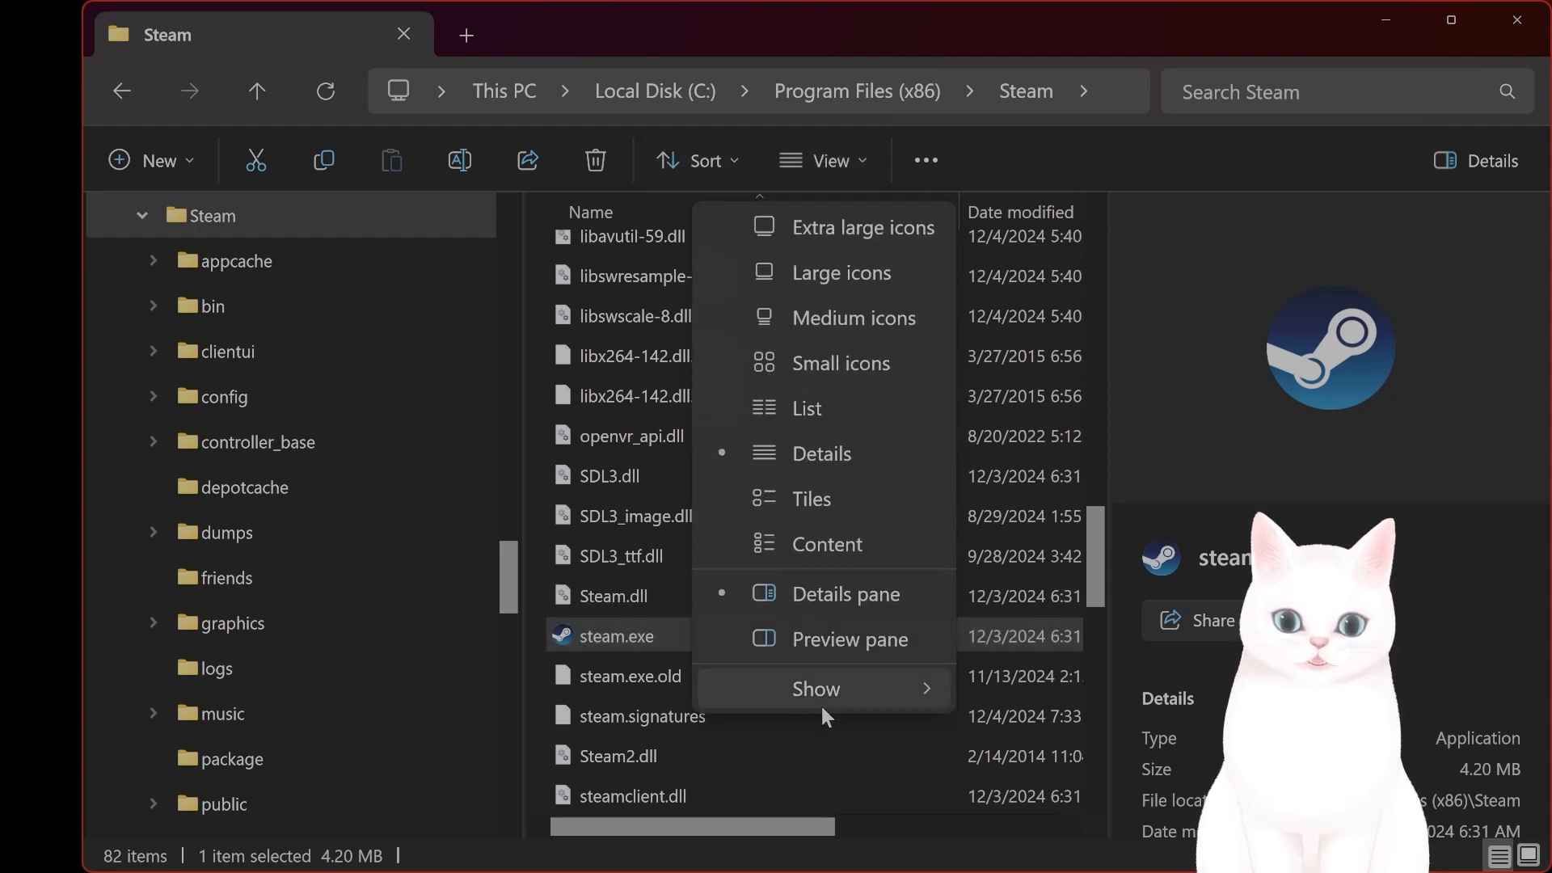
pyautogui.moveTo(820, 696)
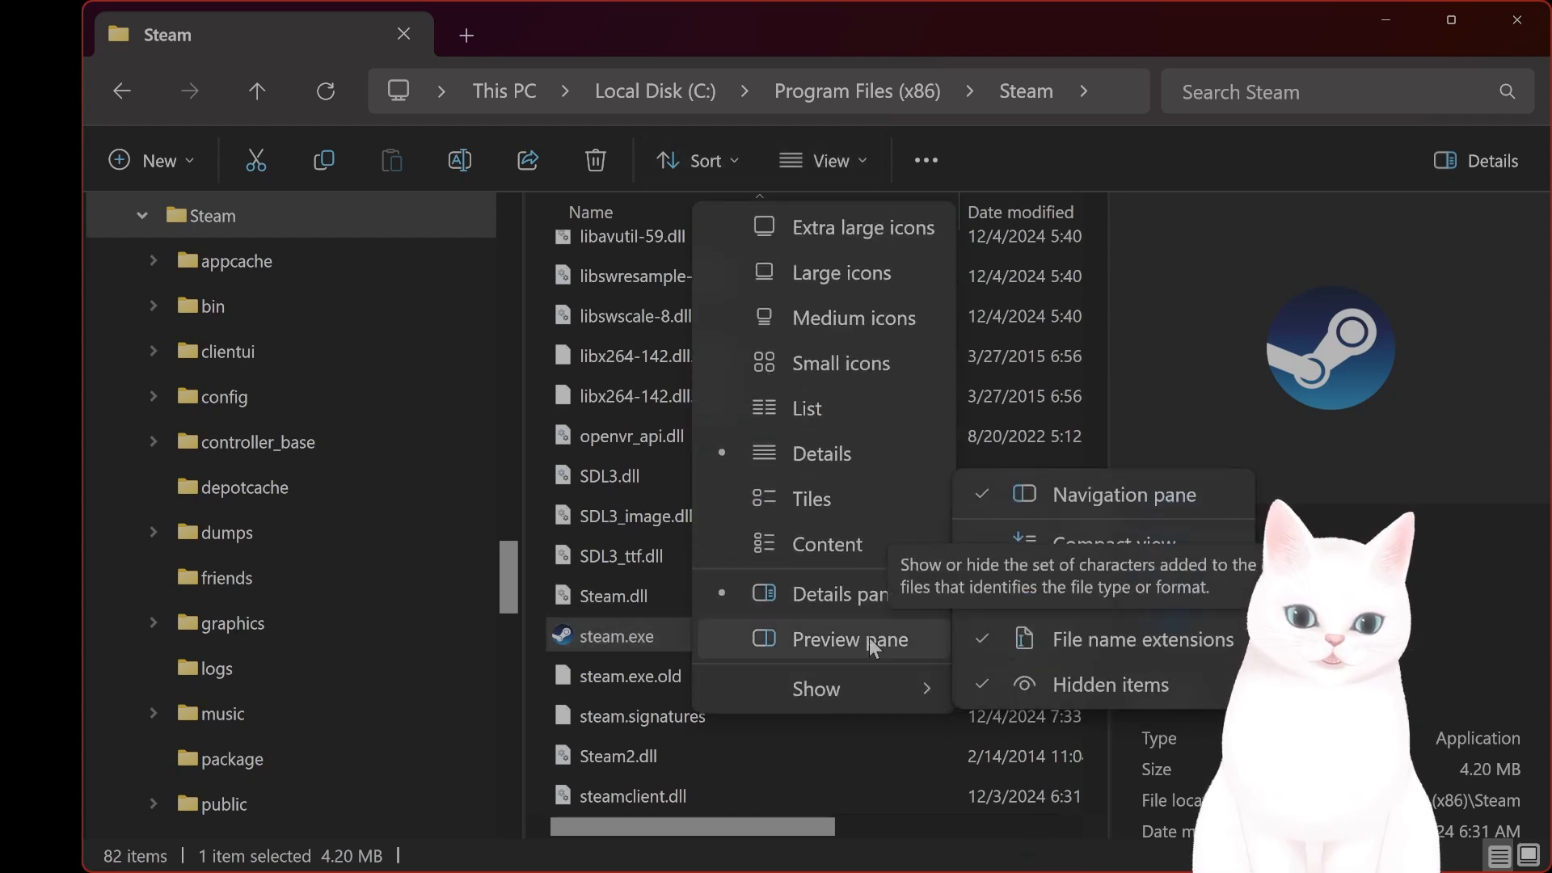
pyautogui.click(588, 647)
# - Enable running as an administrator in steam.exe's compatibility properties, cancel the dialog and minimize the folder window
pyautogui.rightClick(617, 637)
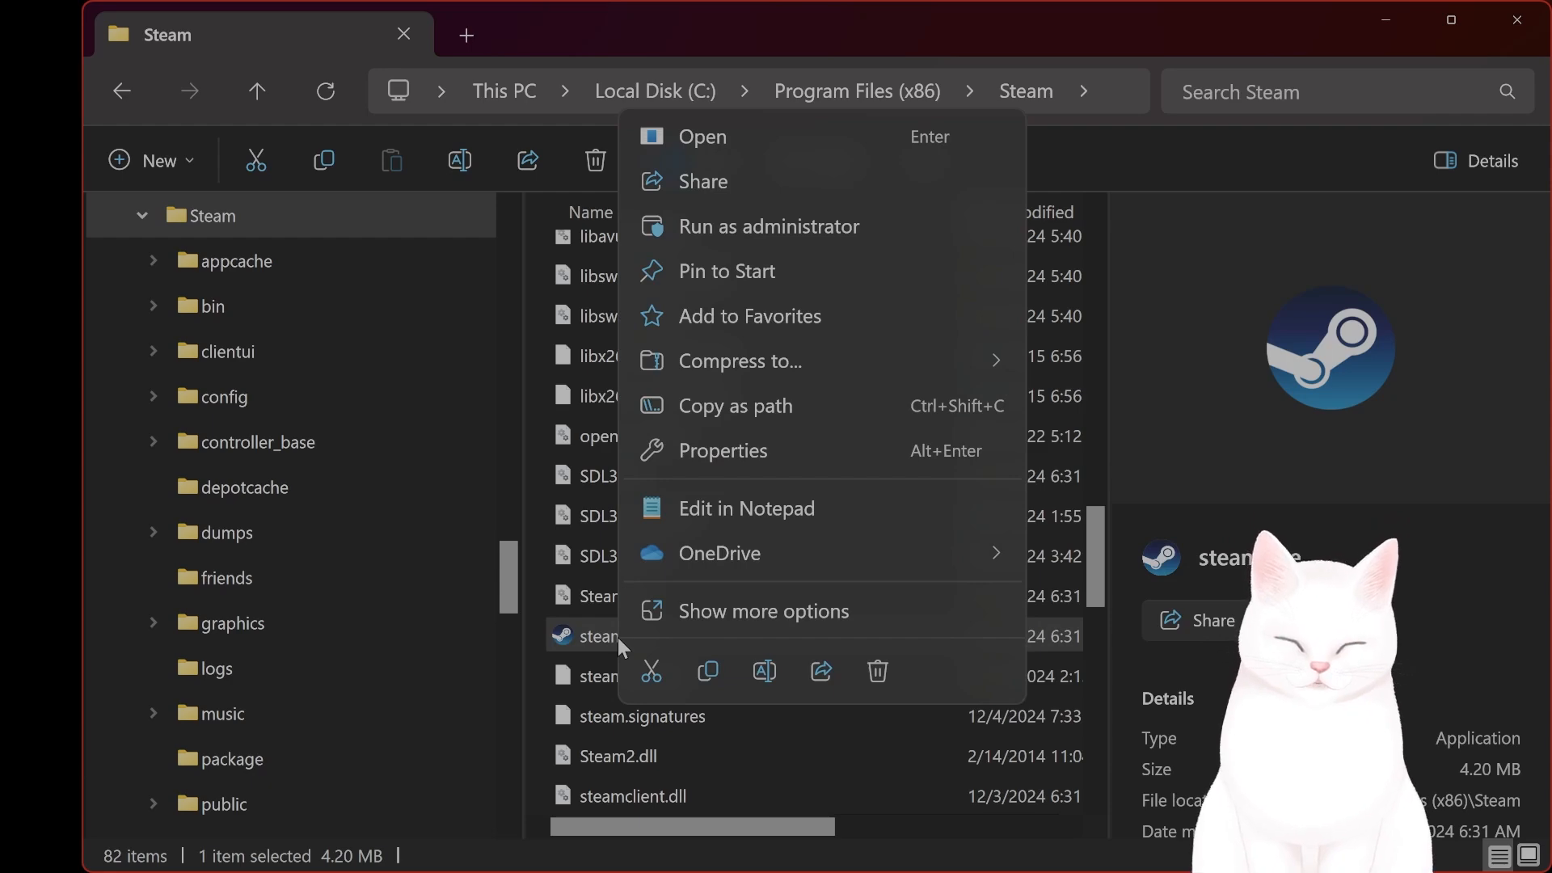
pyautogui.click(776, 452)
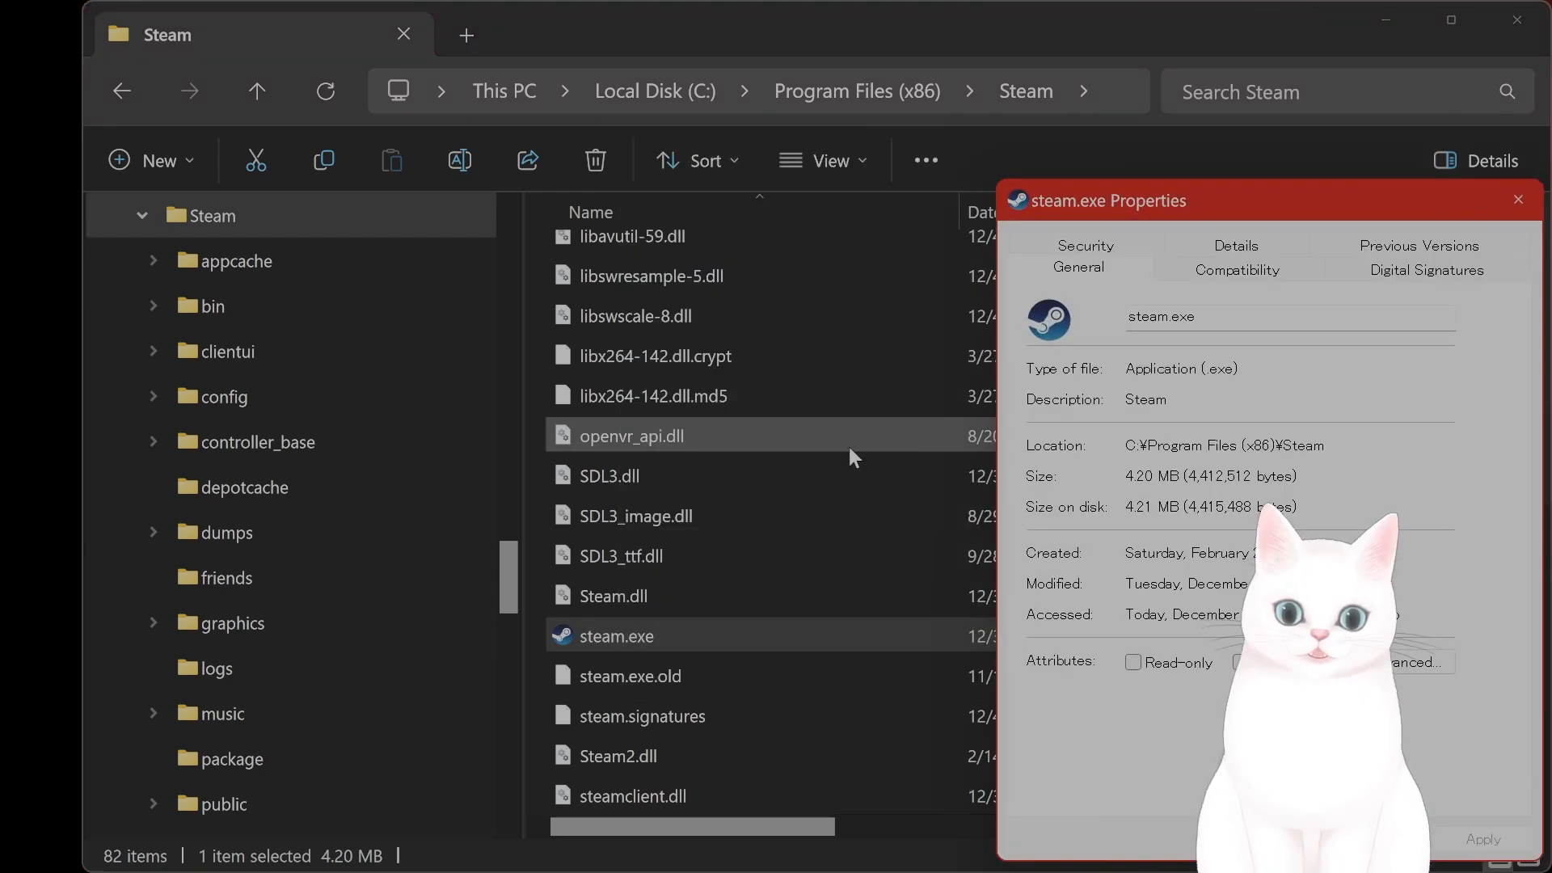
pyautogui.moveTo(1266, 197); pyautogui.dragTo(608, 120)
pyautogui.click(625, 194)
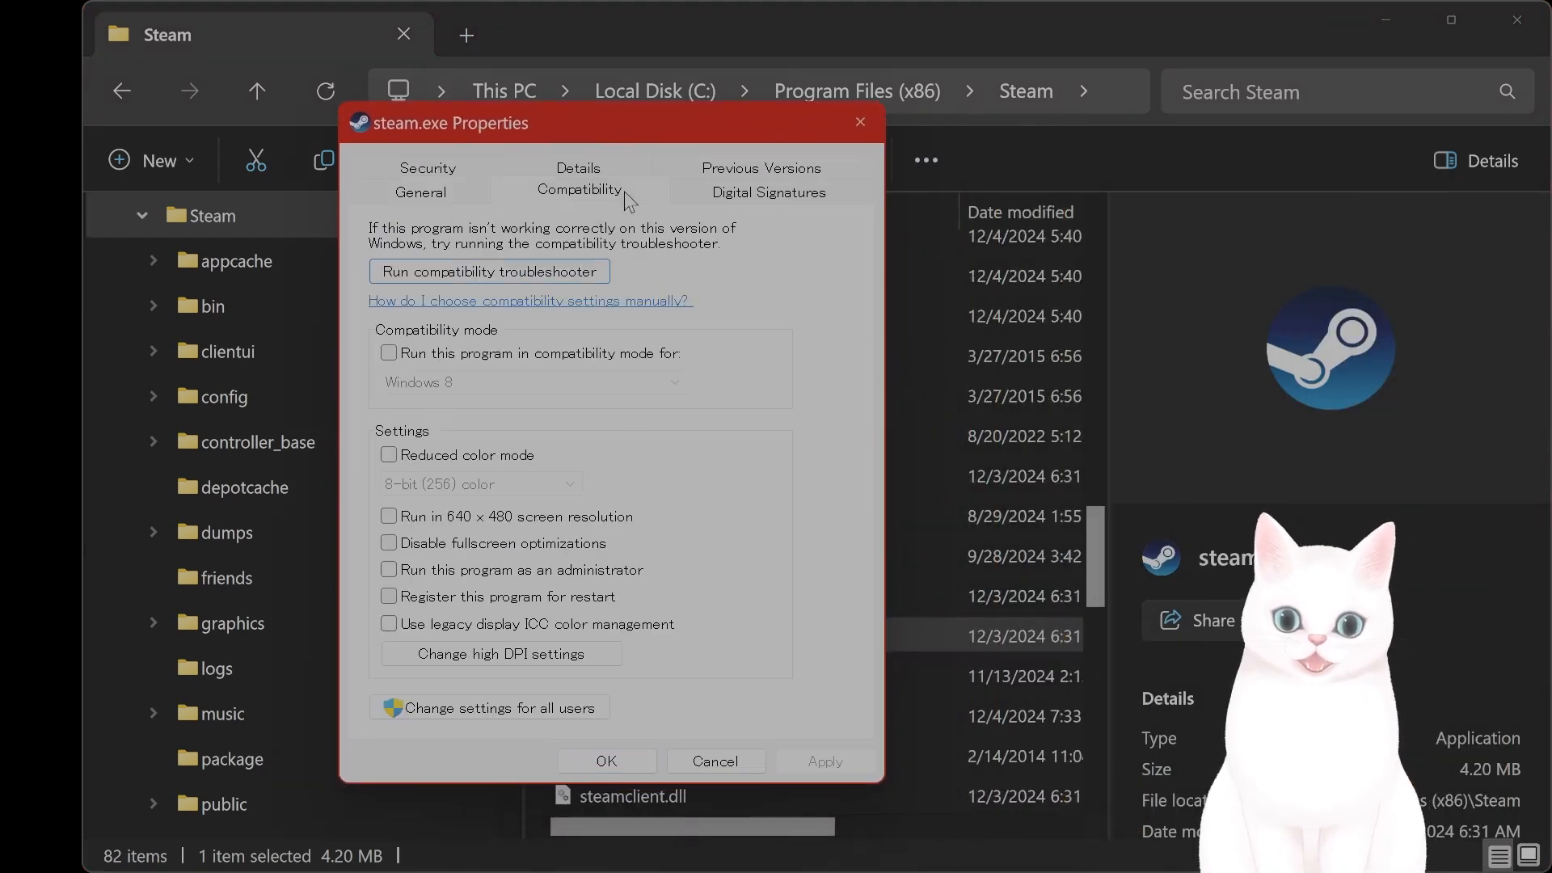
pyautogui.click(505, 574)
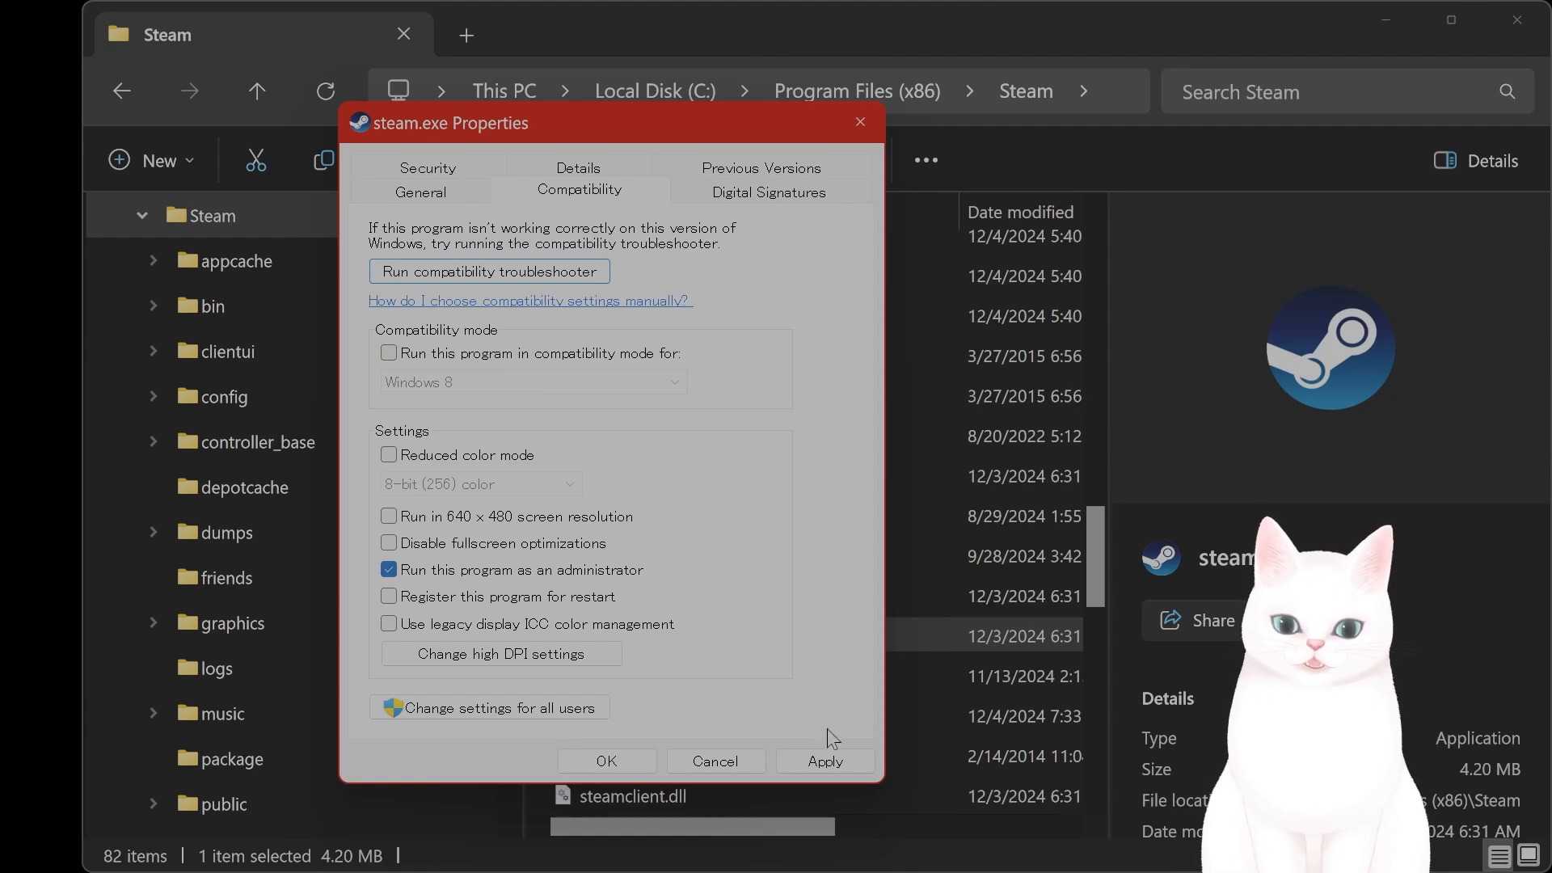
pyautogui.click(734, 762)
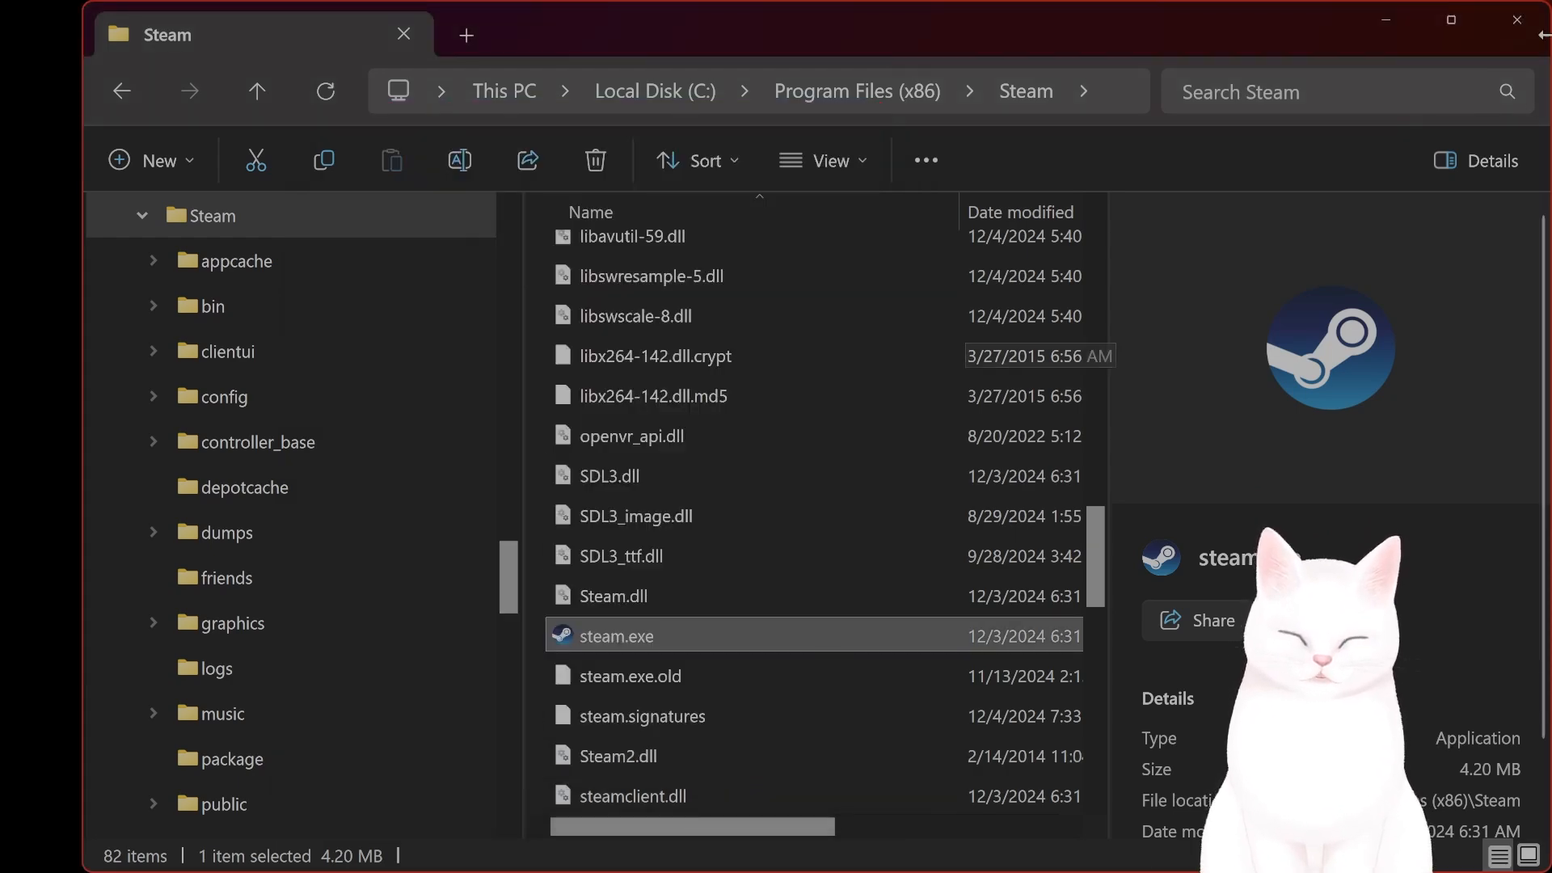
pyautogui.click(1385, 20)
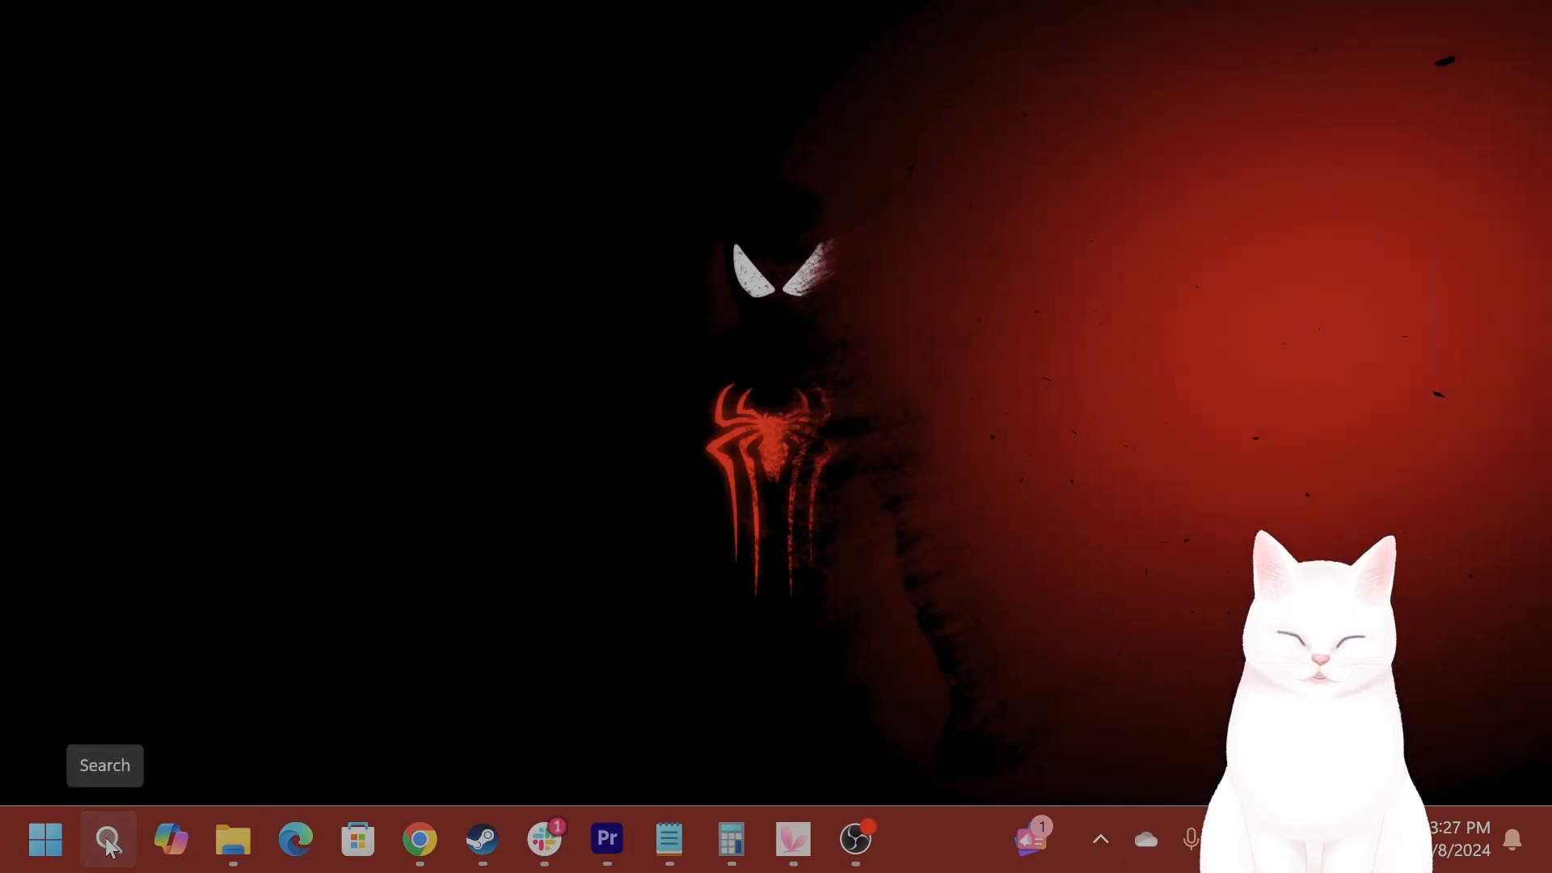
# - Search Windows for "wind" and open Windows Security
pyautogui.click(110, 843)
pyautogui.write('c')
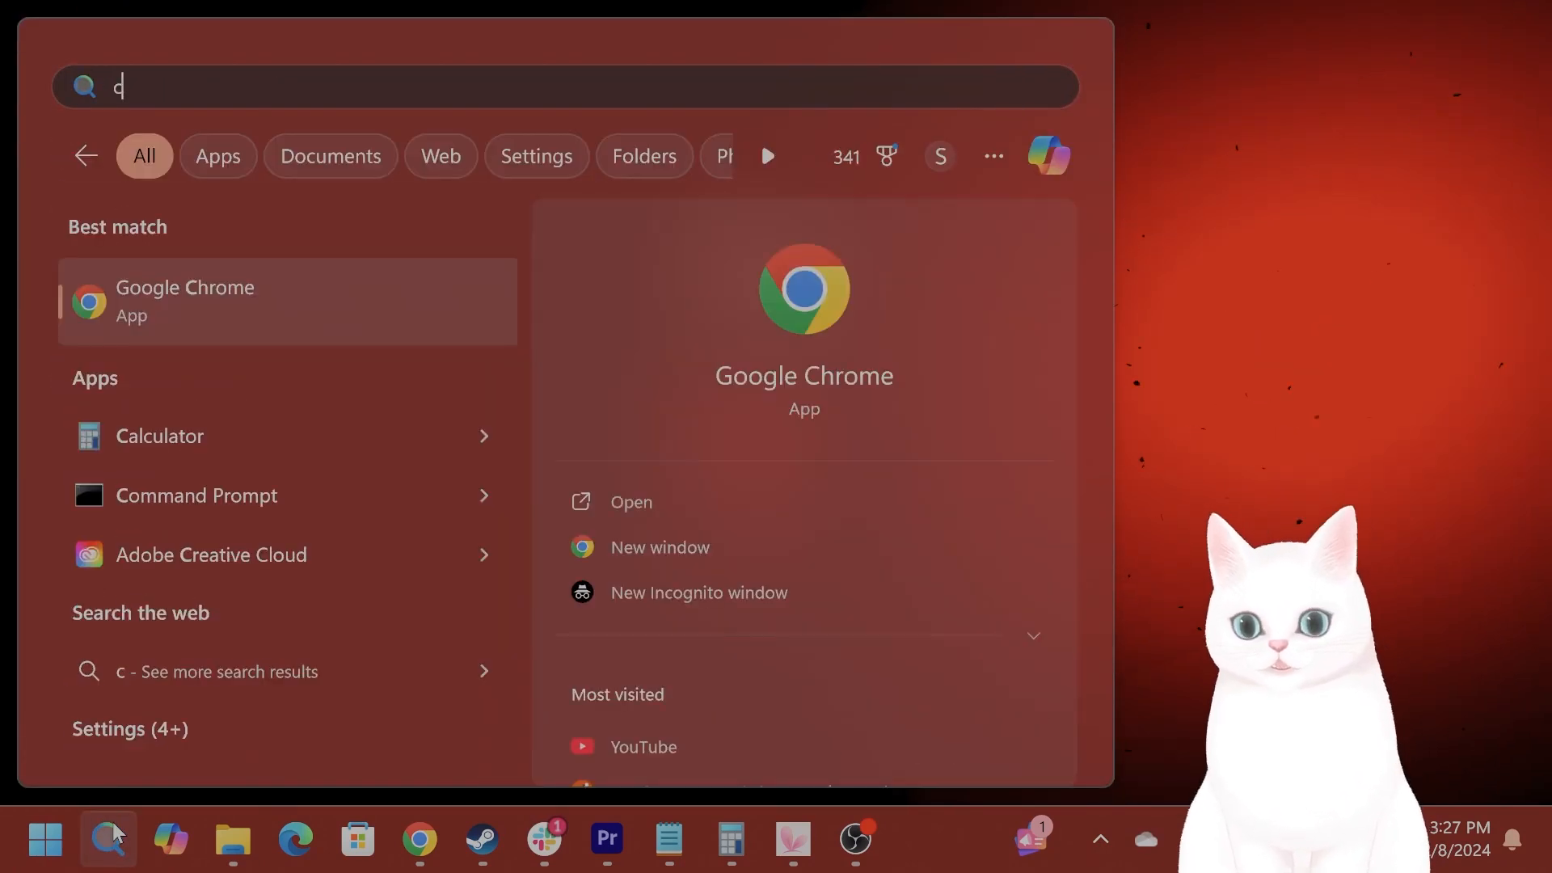
pyautogui.press('BackSpace')
pyautogui.write('wind')
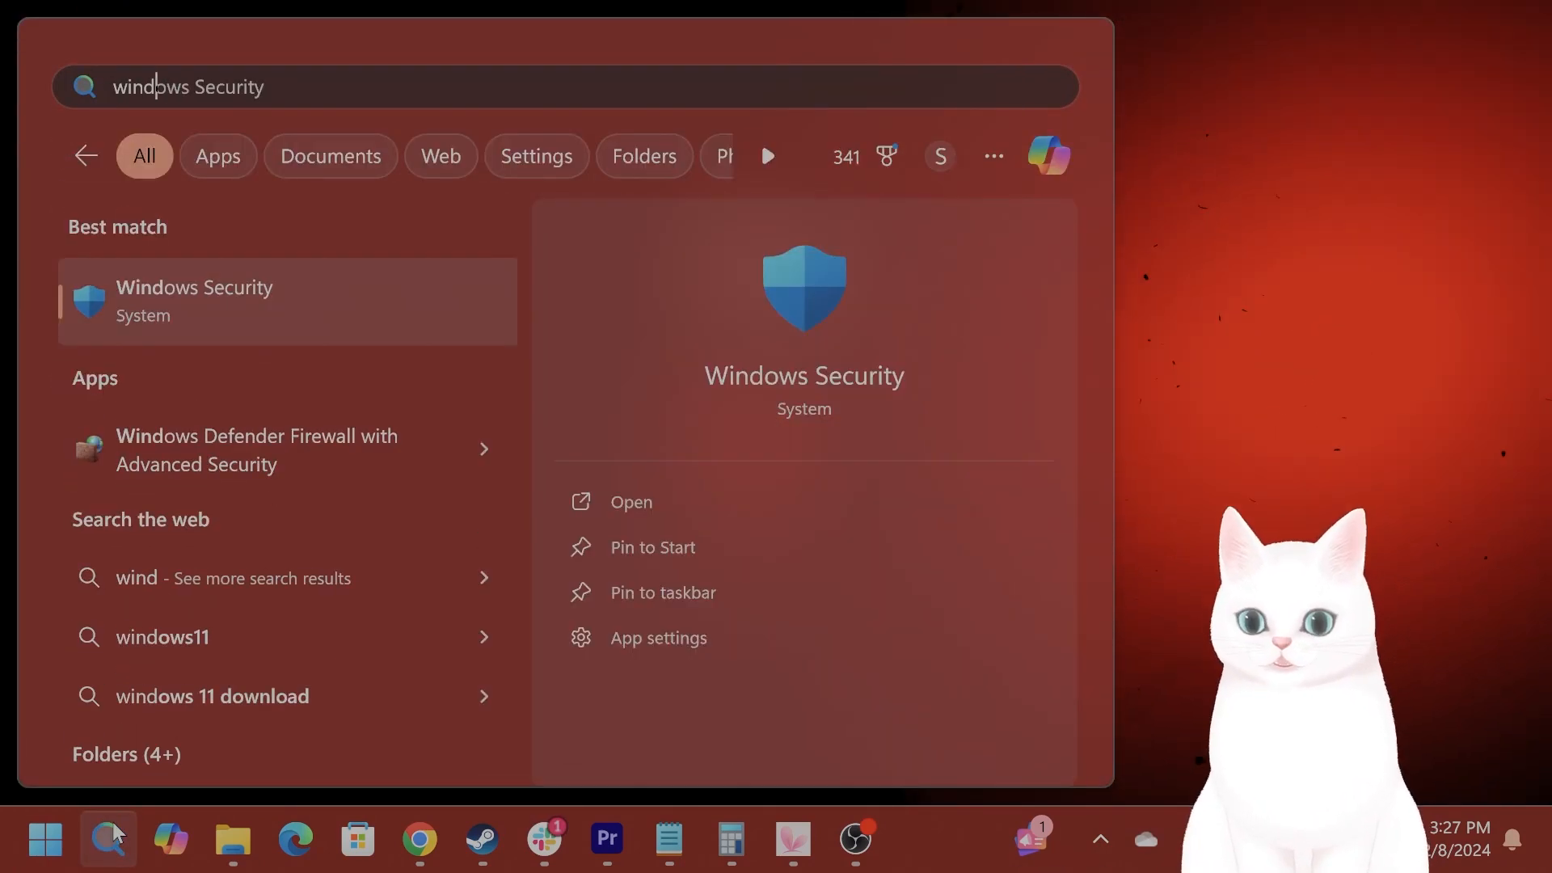
pyautogui.press('Return')
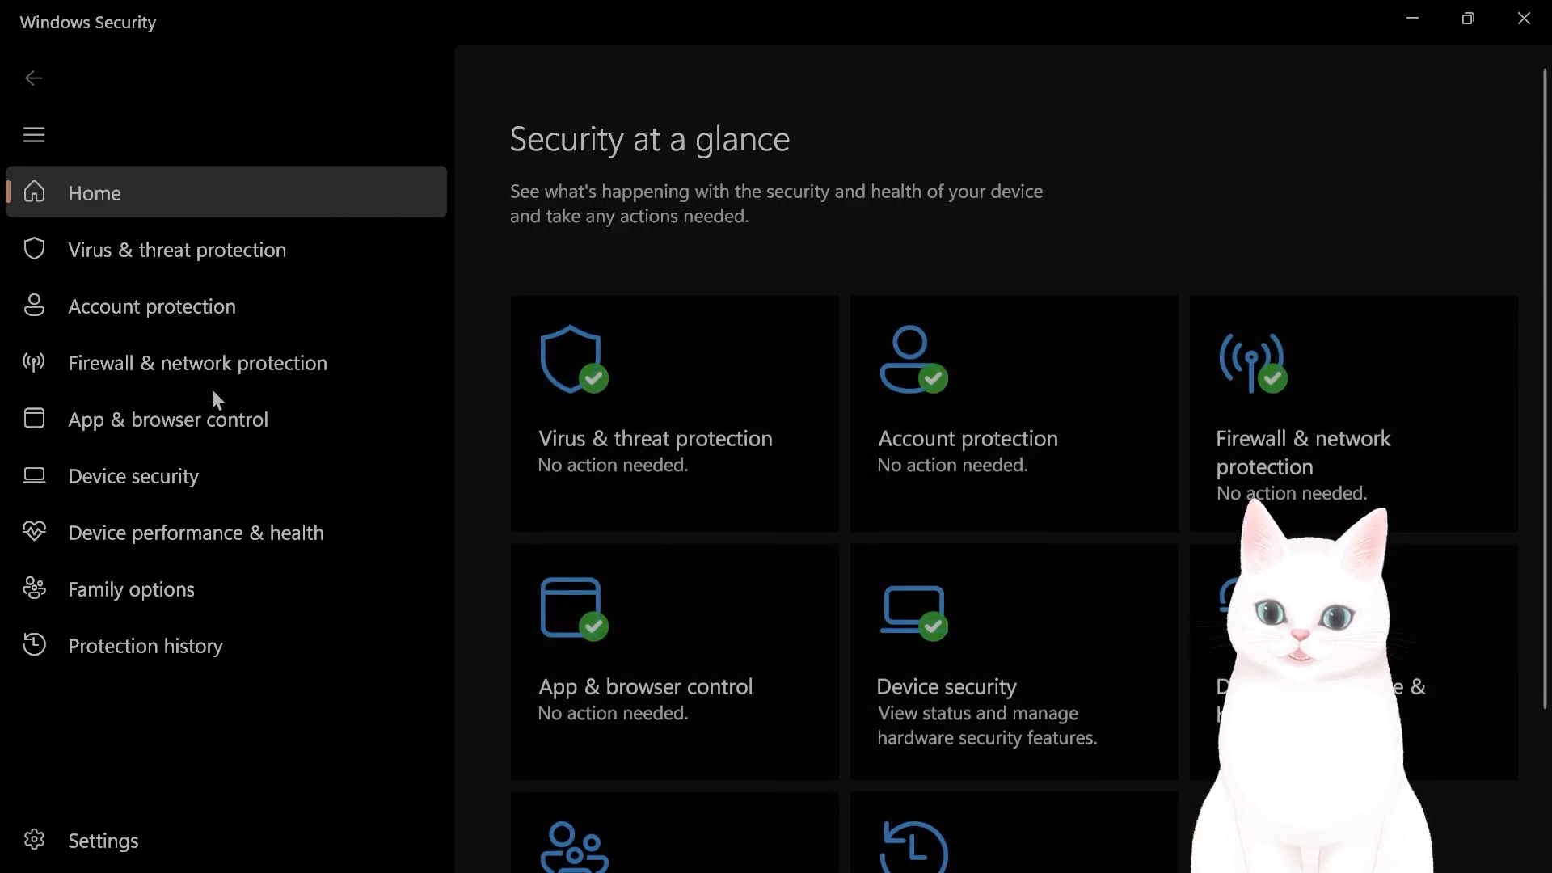
# - Check the Microsoft Defender Firewall settings for the public and domain networks, and close Windows Security
pyautogui.click(213, 365)
pyautogui.scroll(-2, 924, 417)
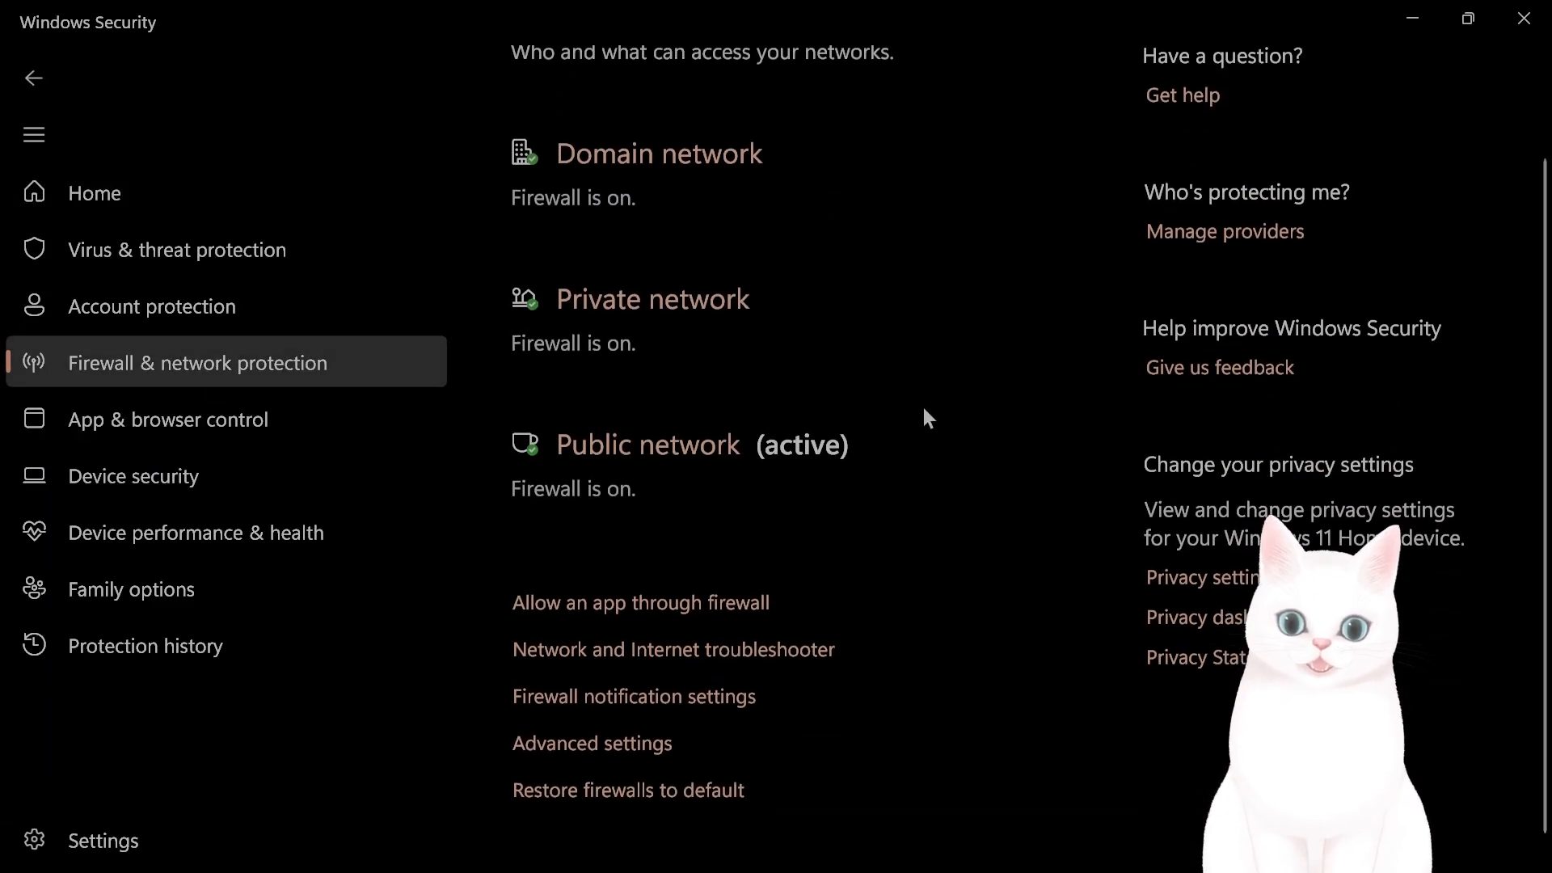
pyautogui.click(699, 441)
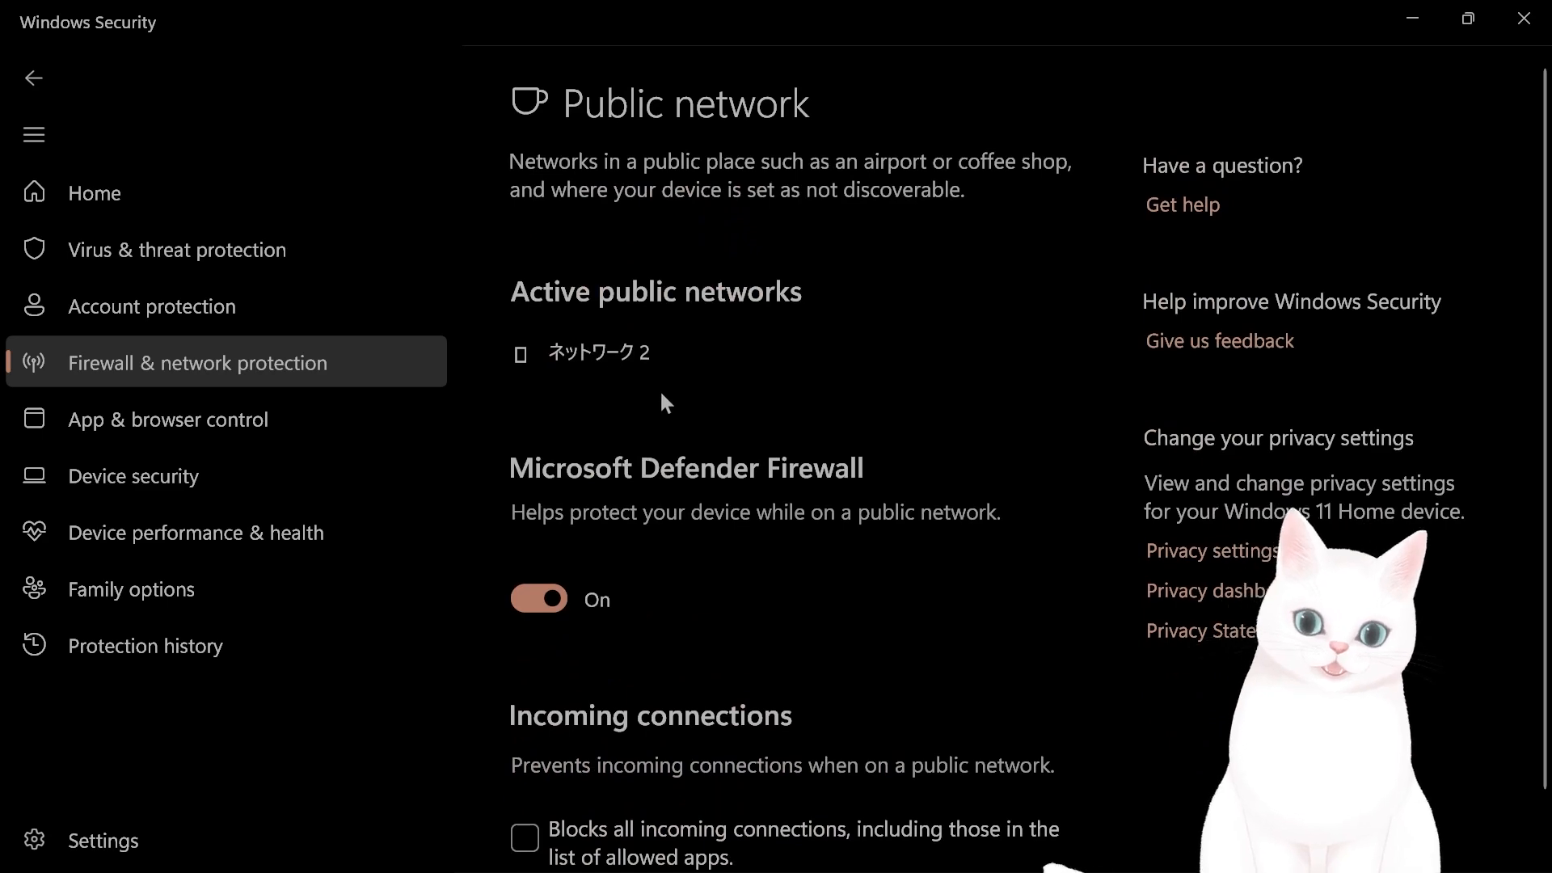
pyautogui.click(34, 79)
pyautogui.click(671, 279)
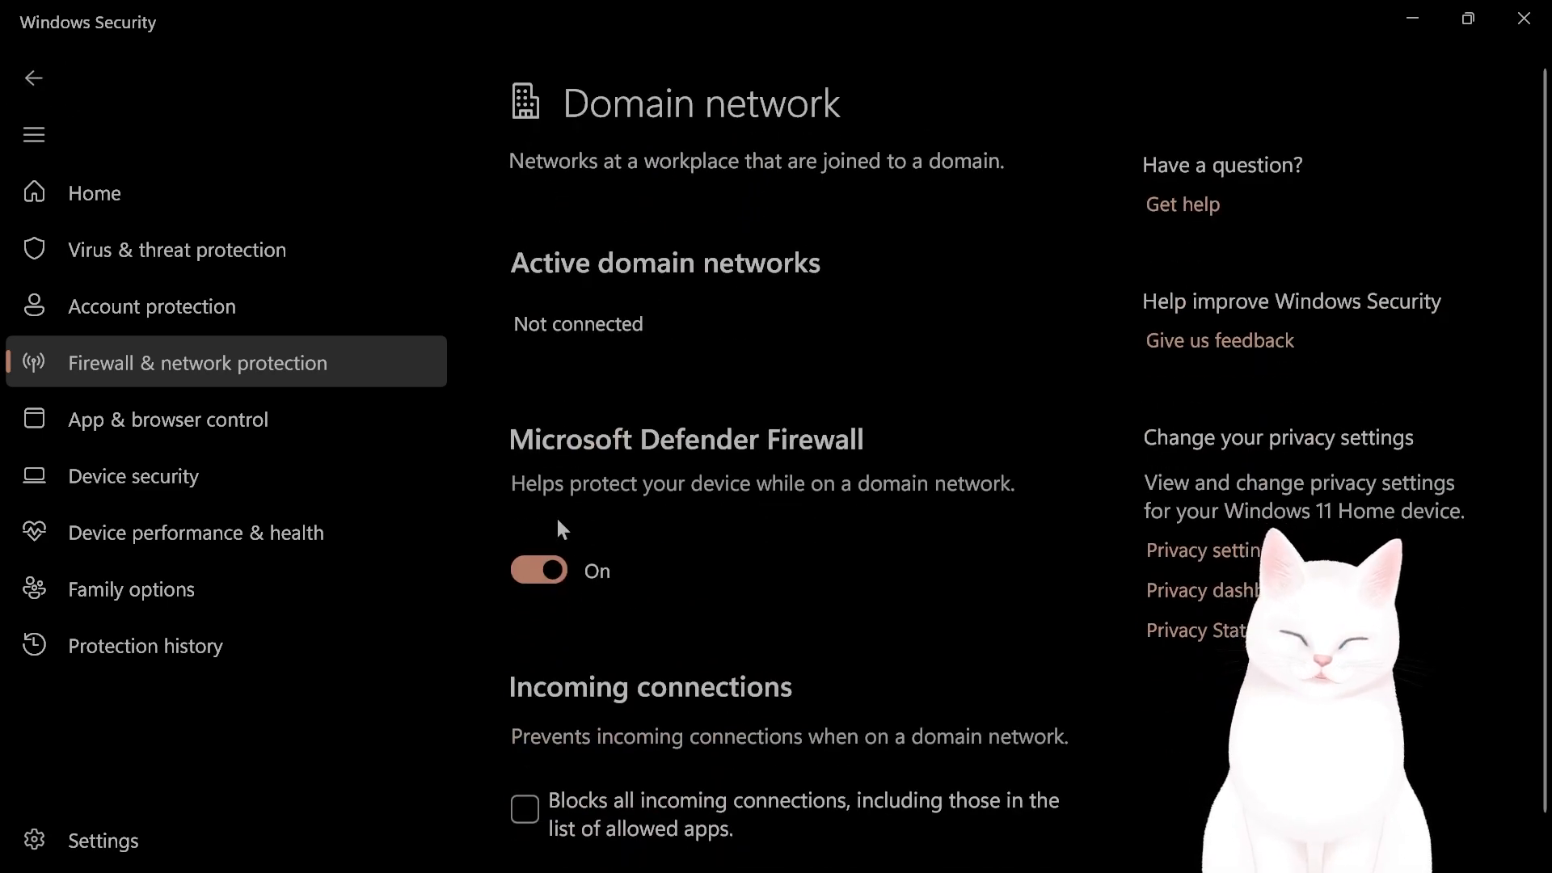
pyautogui.click(34, 69)
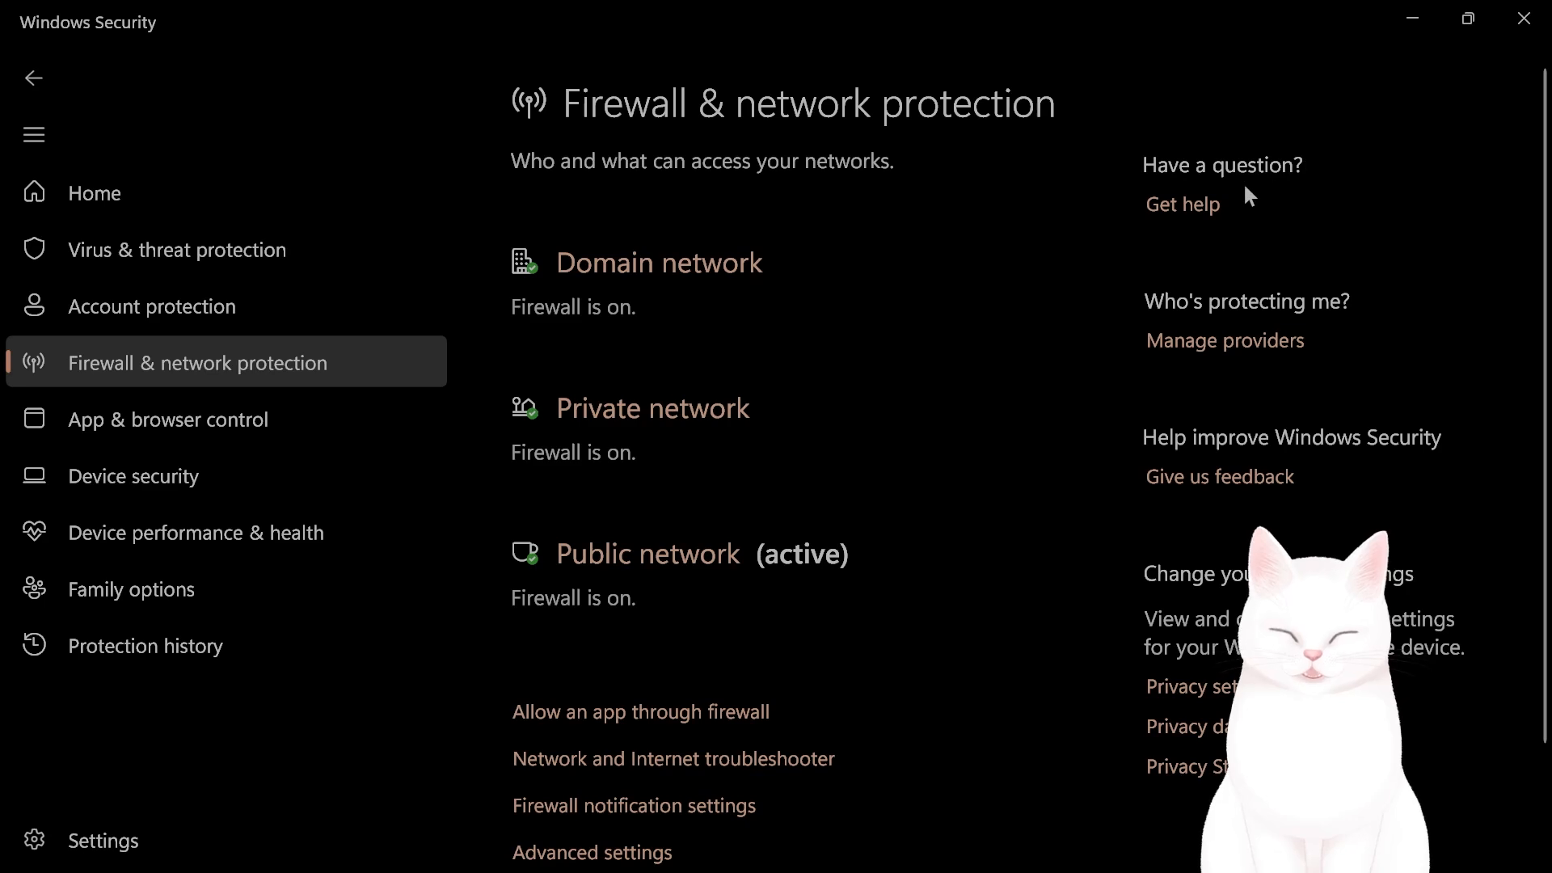
pyautogui.click(1523, 19)
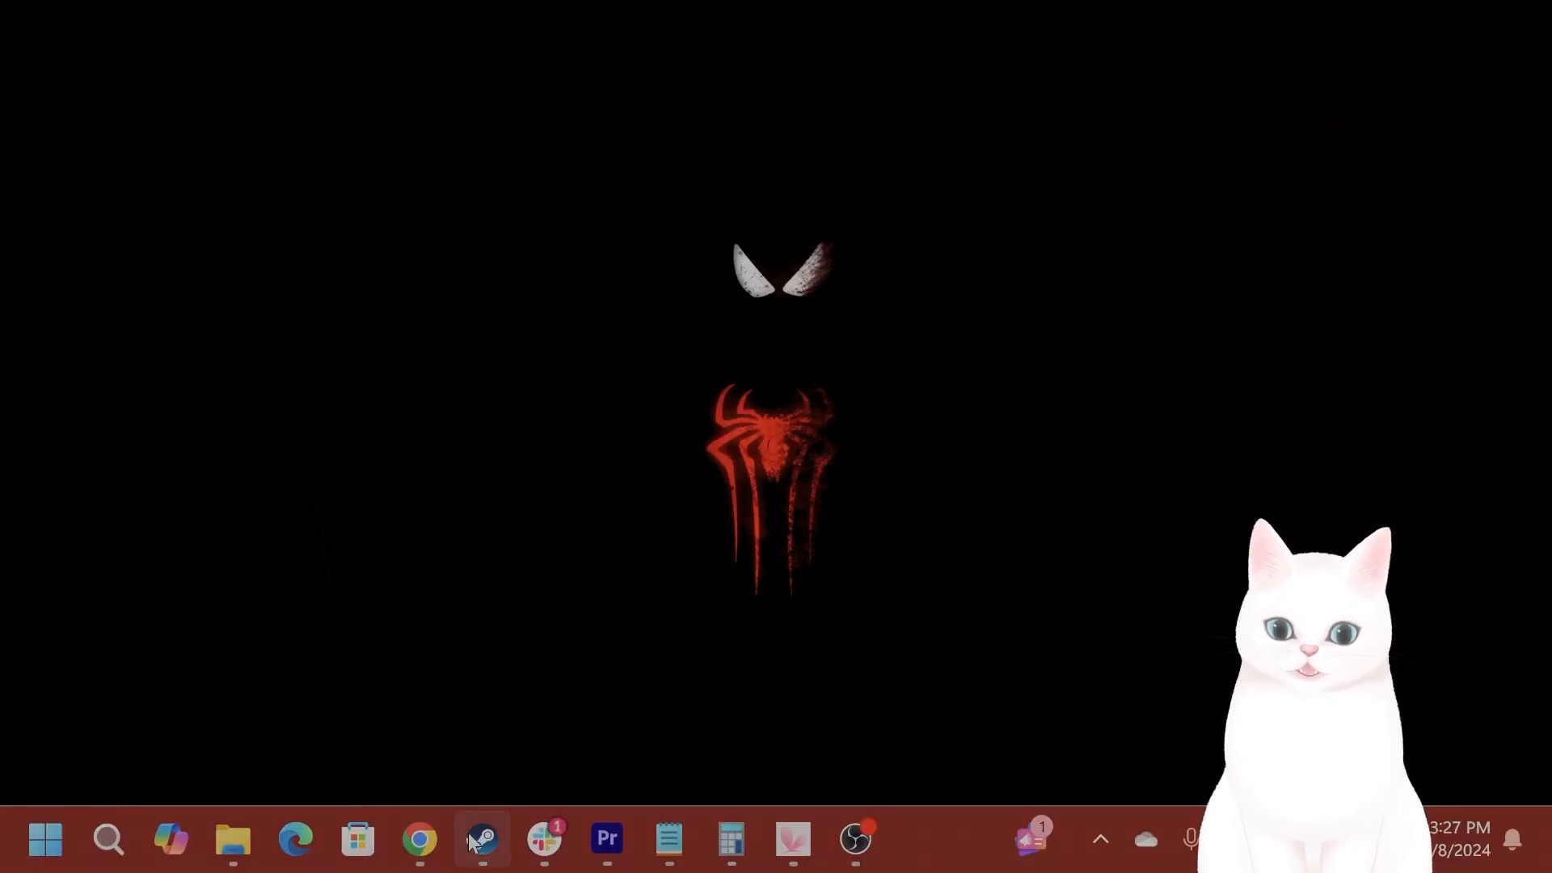
# - Switch to Steam, open its Downloads settings and examine the options from the download region to clearing the download cache
pyautogui.click(482, 838)
pyautogui.moveTo(212, 71)
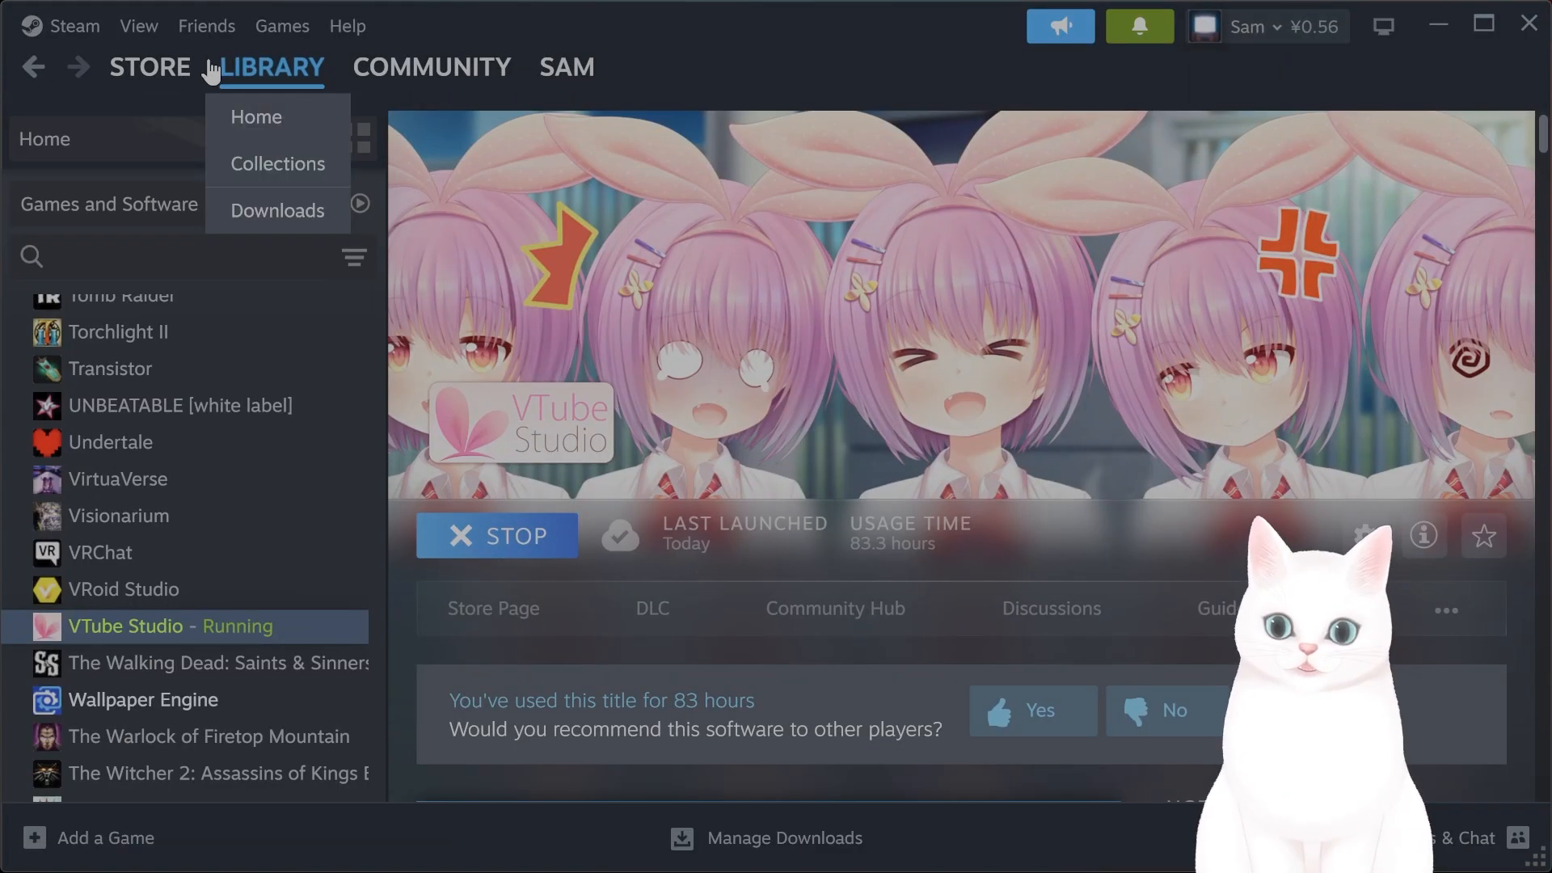
pyautogui.click(73, 26)
pyautogui.click(114, 302)
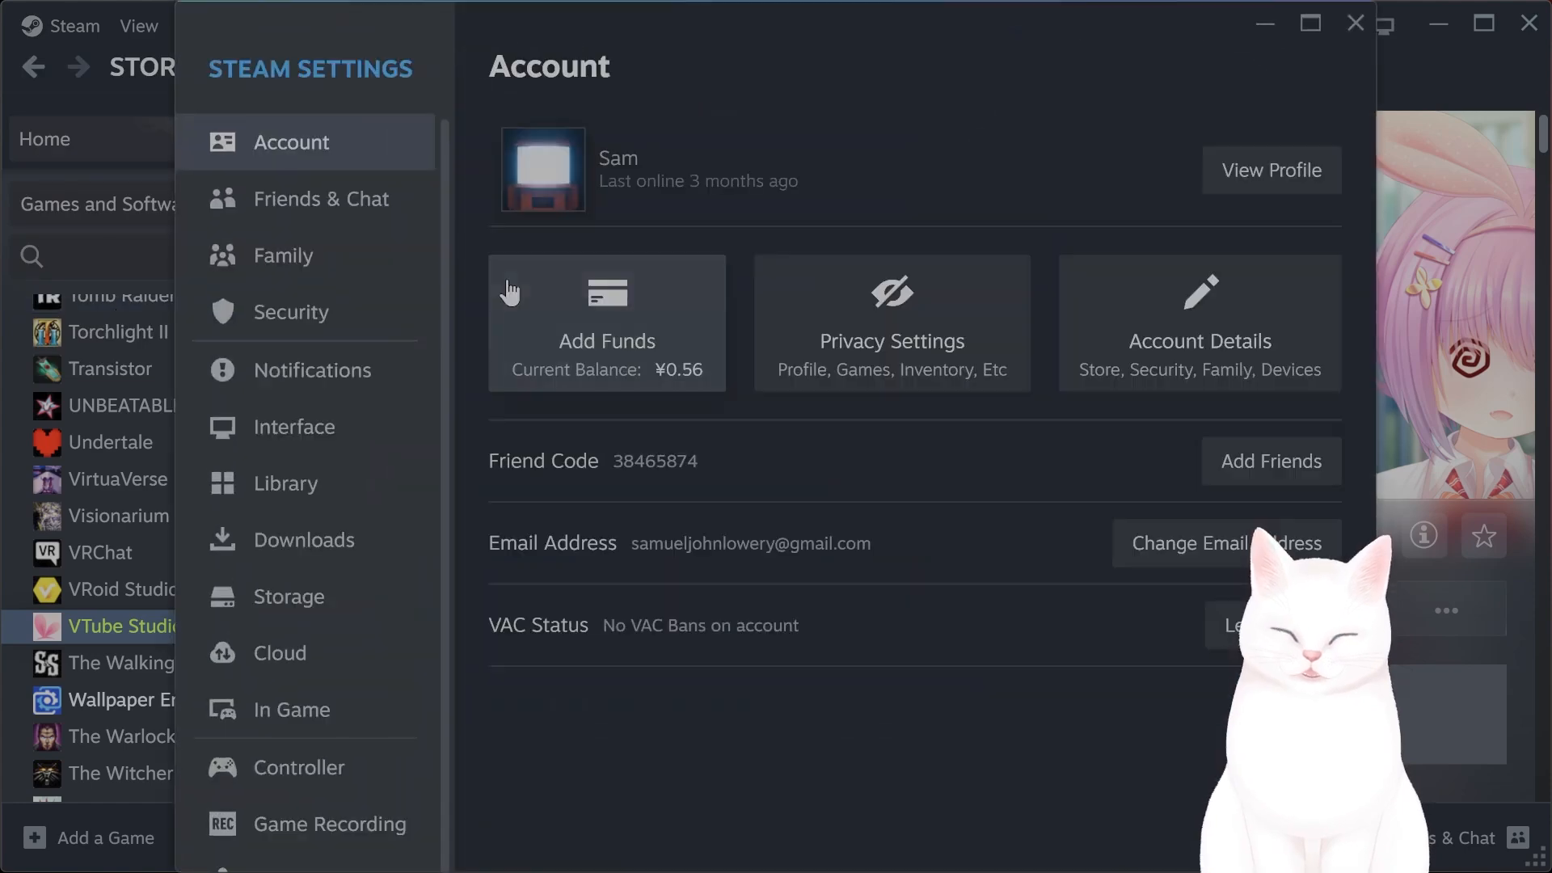
pyautogui.click(351, 554)
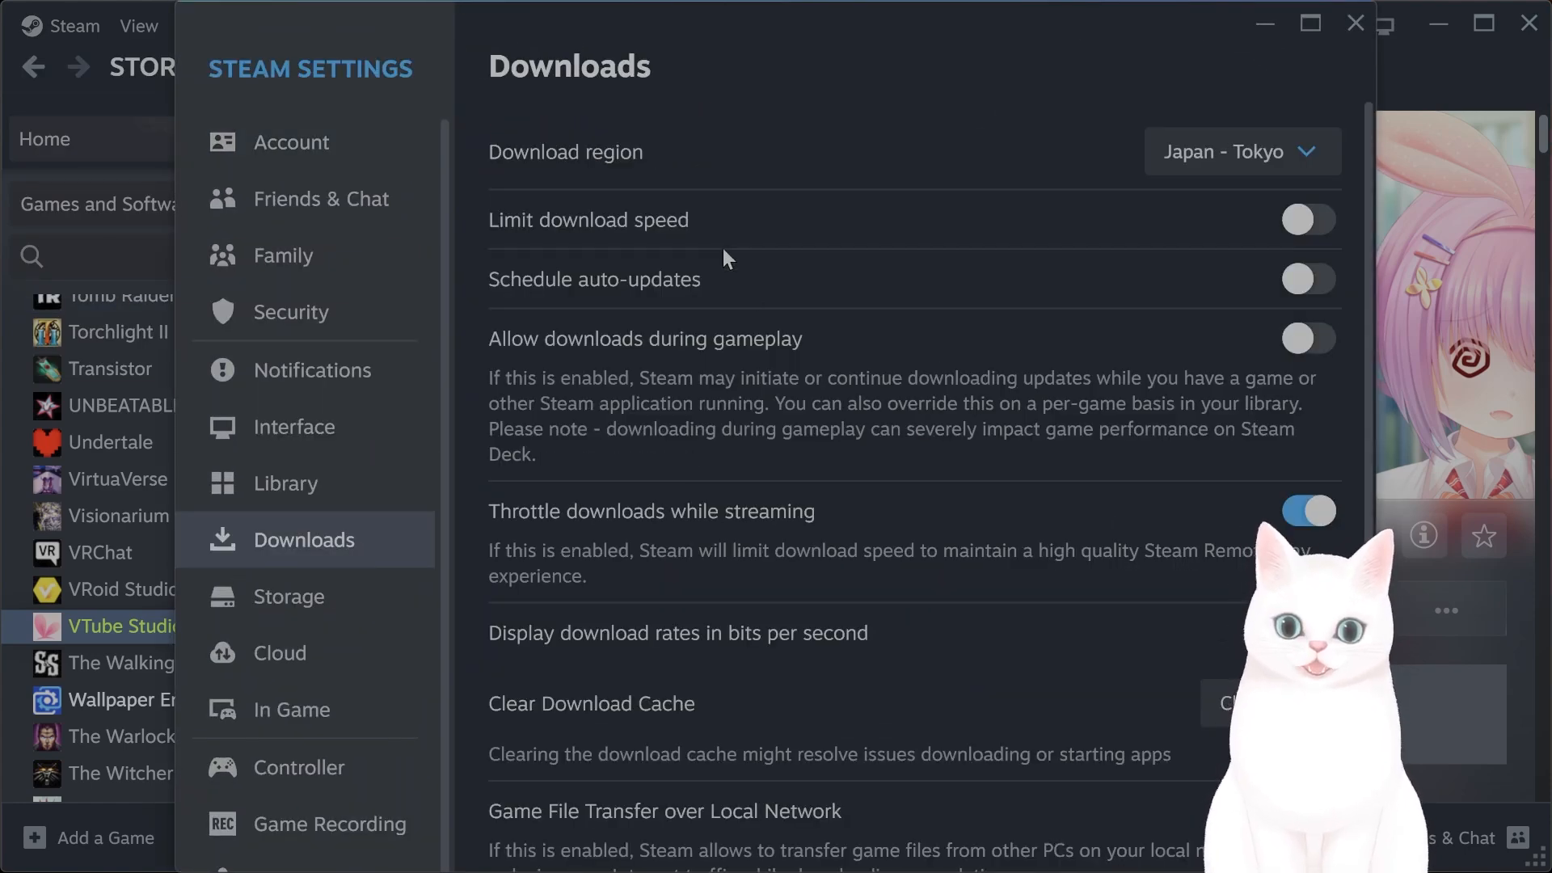
pyautogui.scroll(-4, 972, 333)
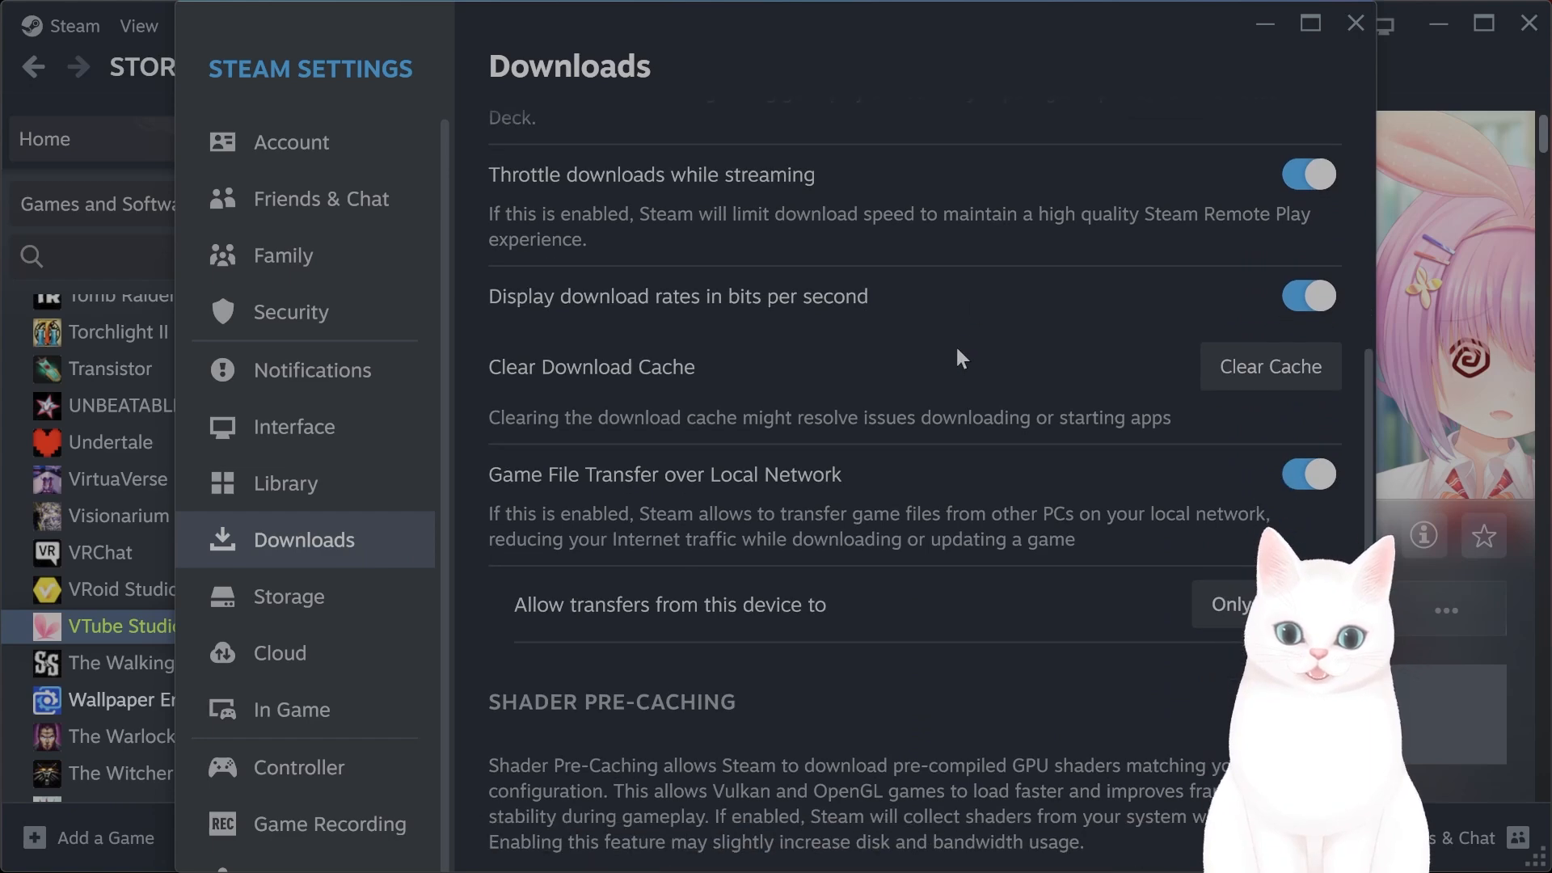
pyautogui.scroll(3, 1189, 379)
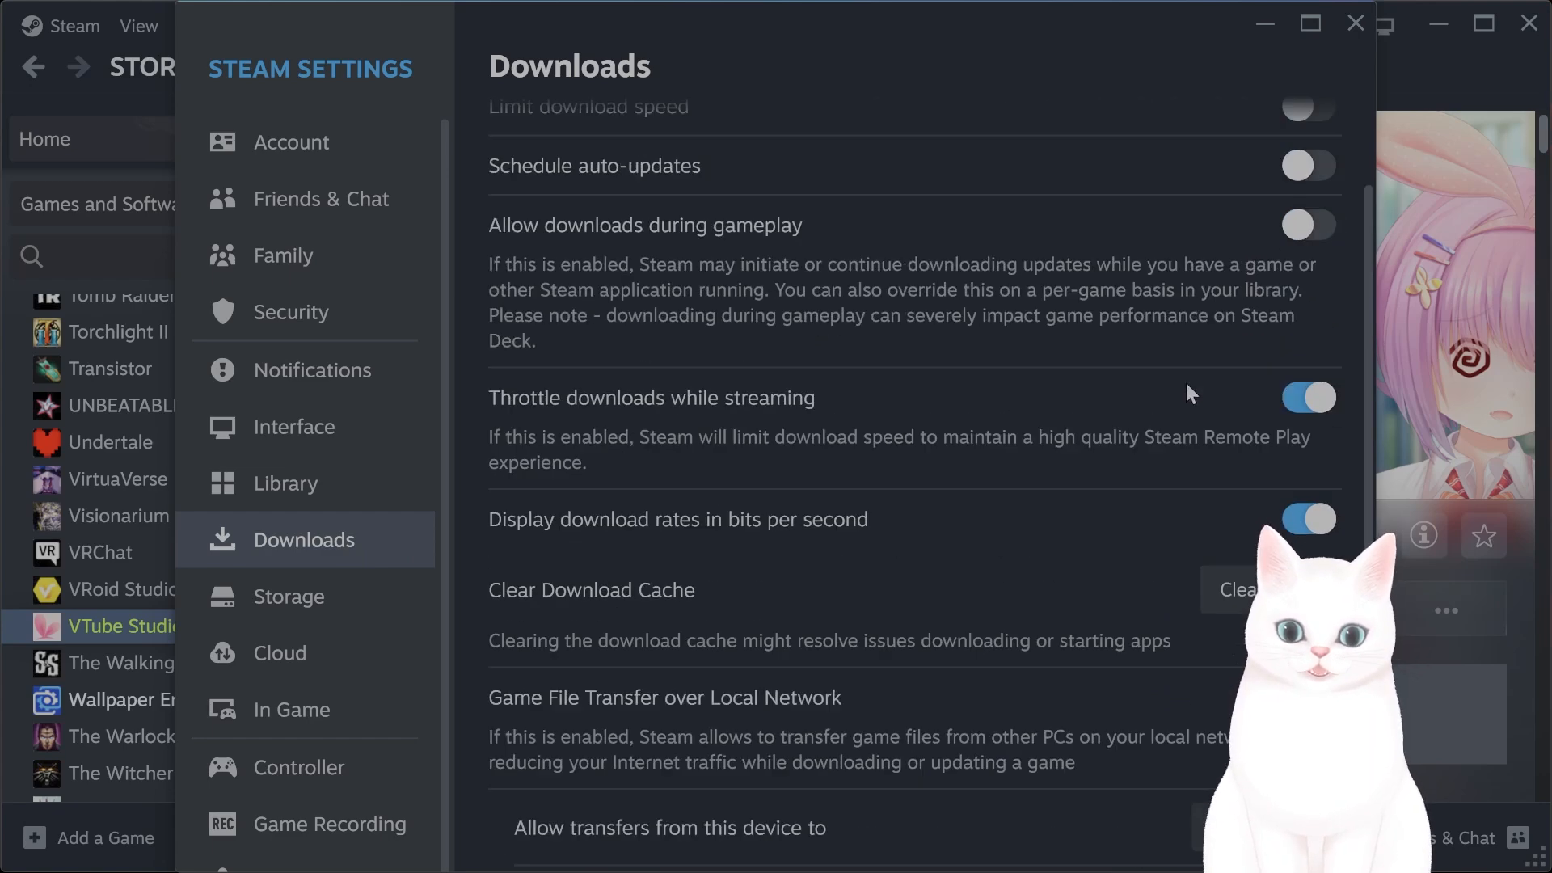
pyautogui.scroll(2, 1186, 381)
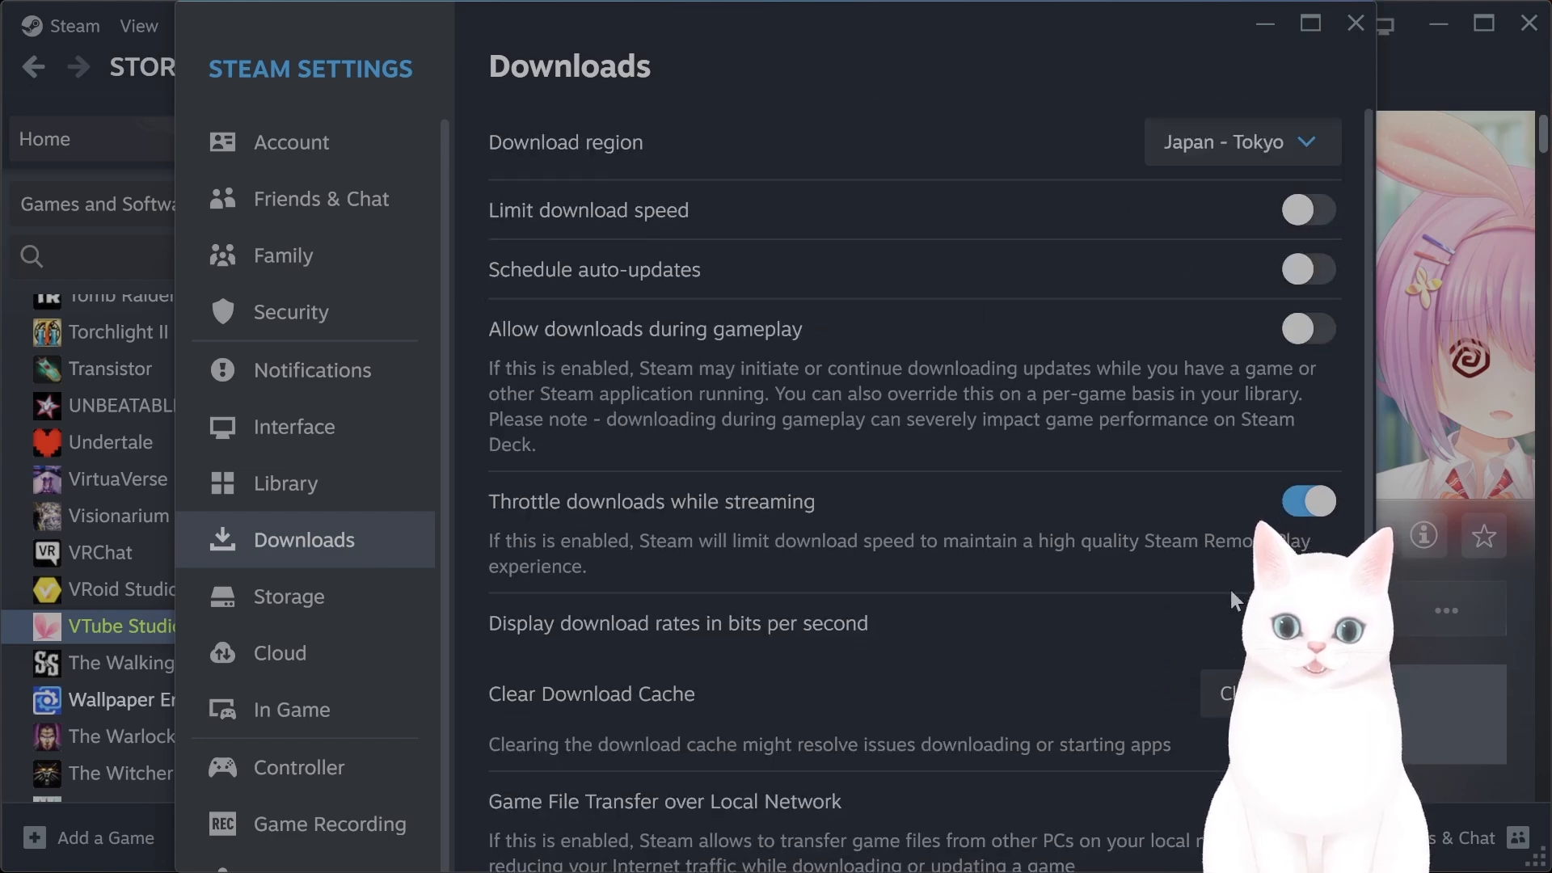
pyautogui.scroll(-4, 1225, 590)
pyautogui.scroll(4, 1219, 579)
pyautogui.scroll(-4, 1131, 542)
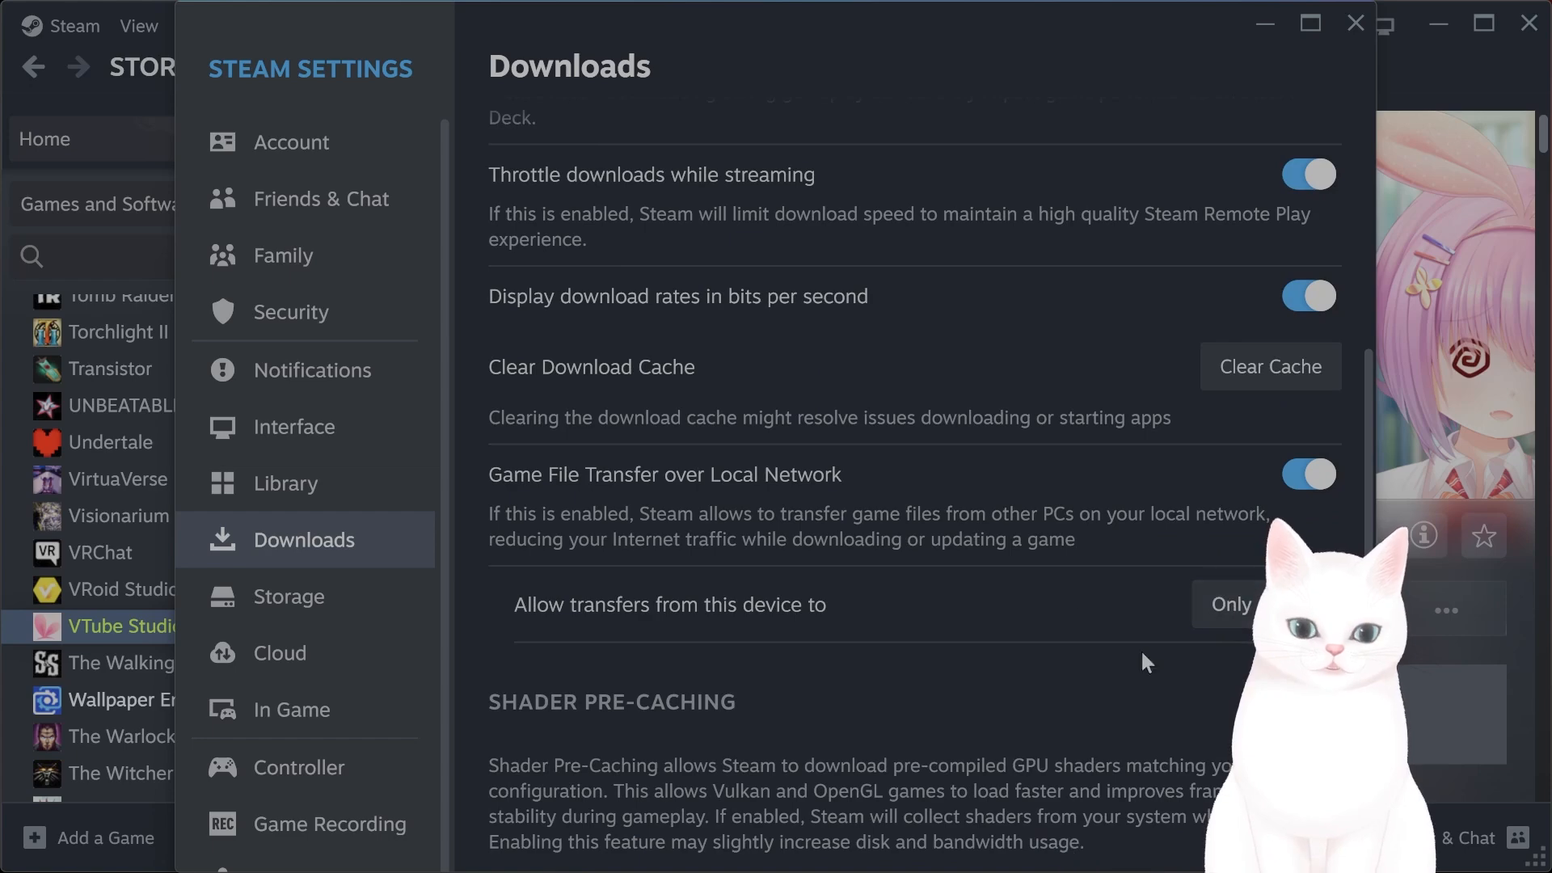
# - View Steam's Library settings and inspect the Storage settings, including the library folder actions and the drive list for Local Drive (C:)
pyautogui.click(362, 499)
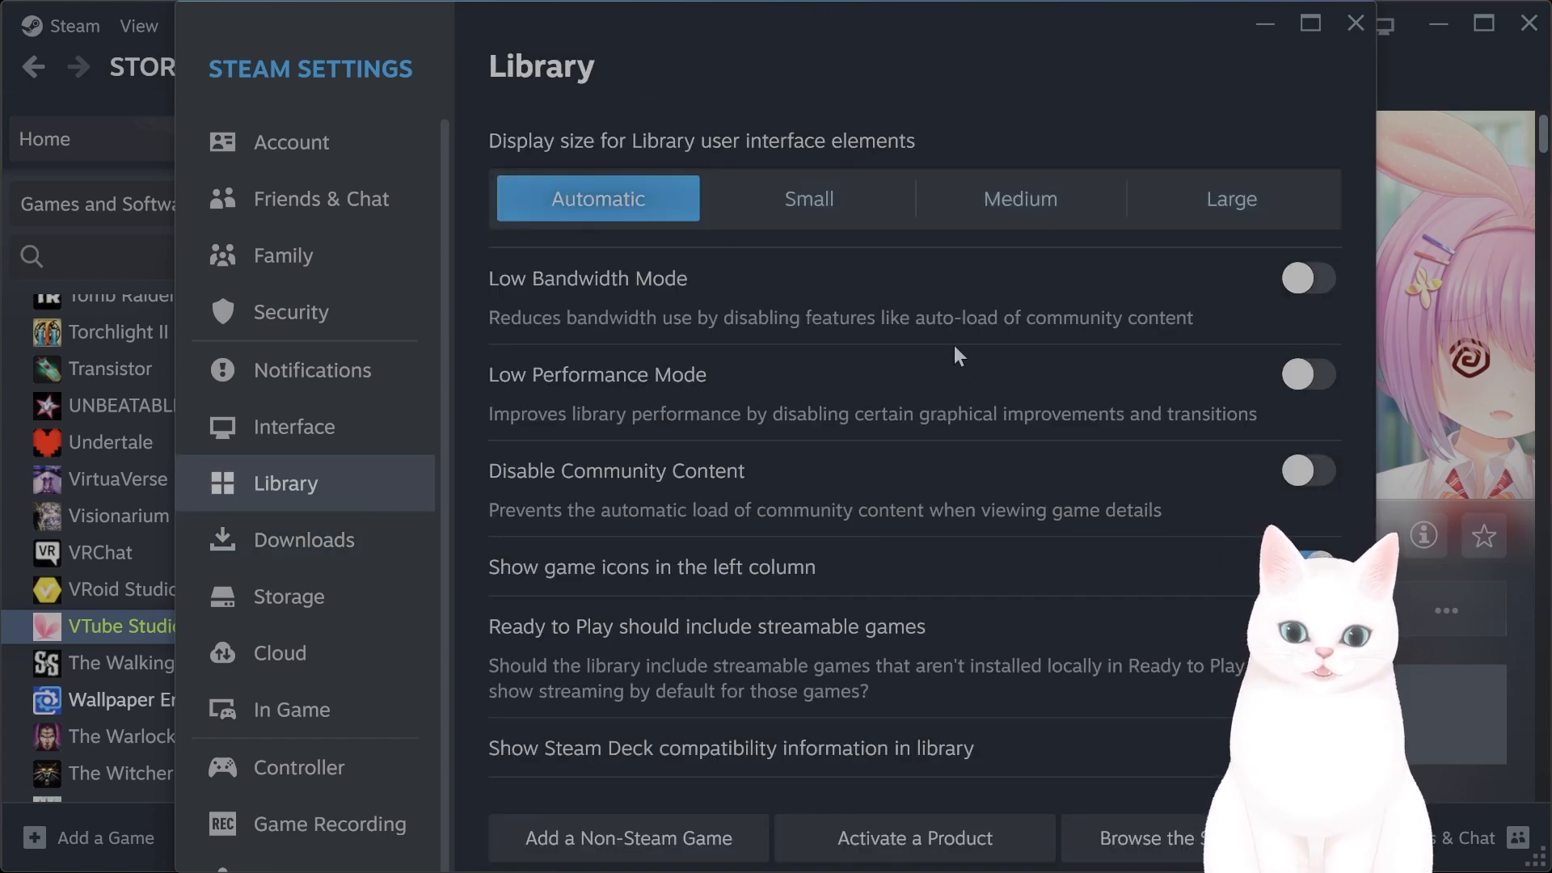
pyautogui.click(311, 597)
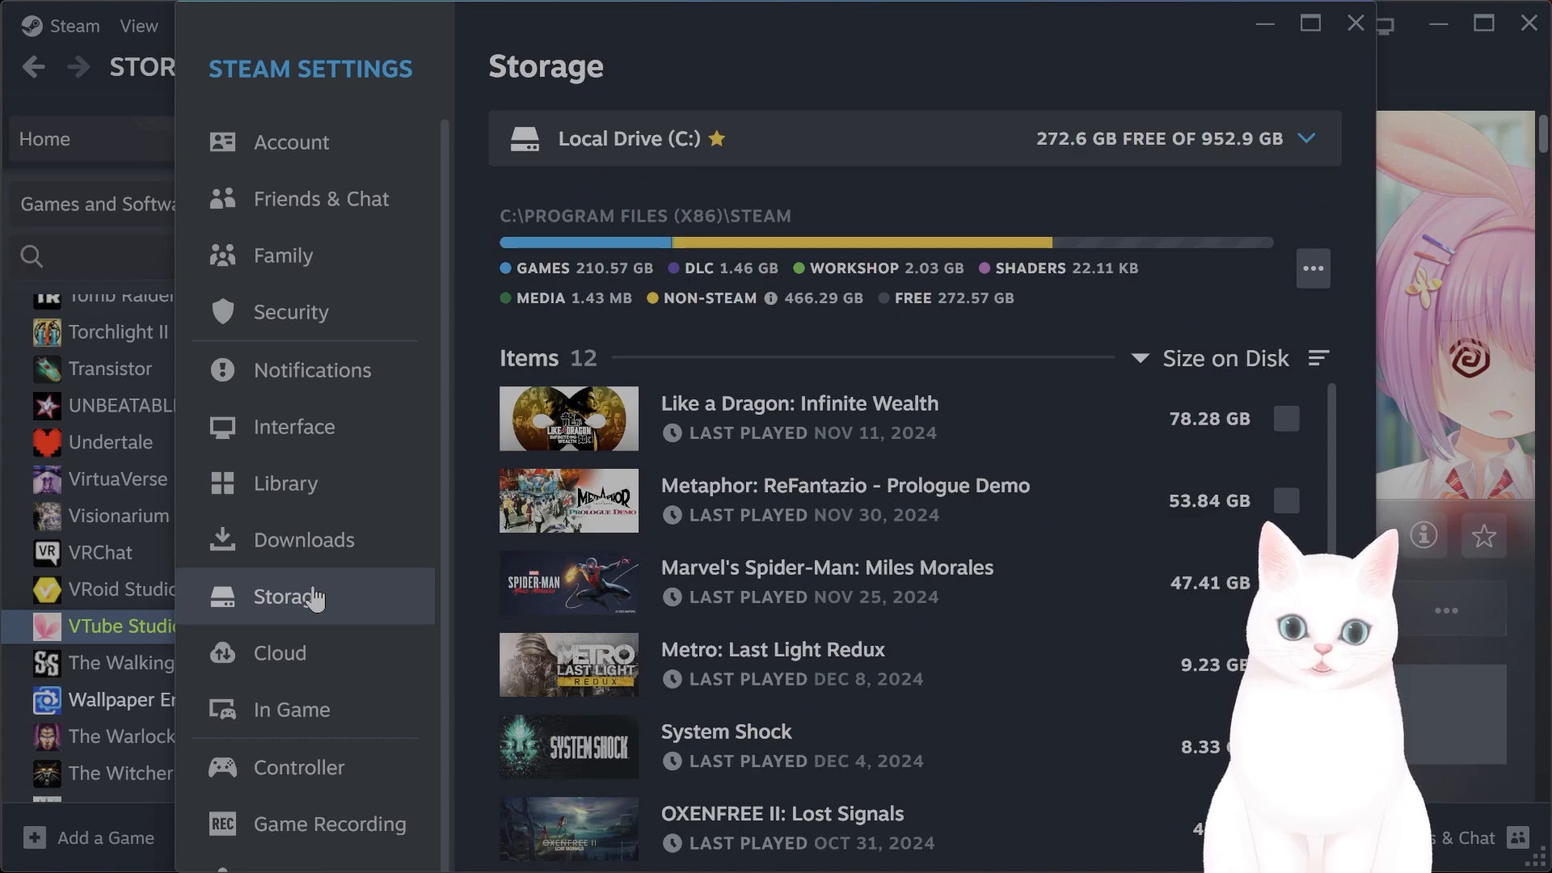
pyautogui.click(1312, 268)
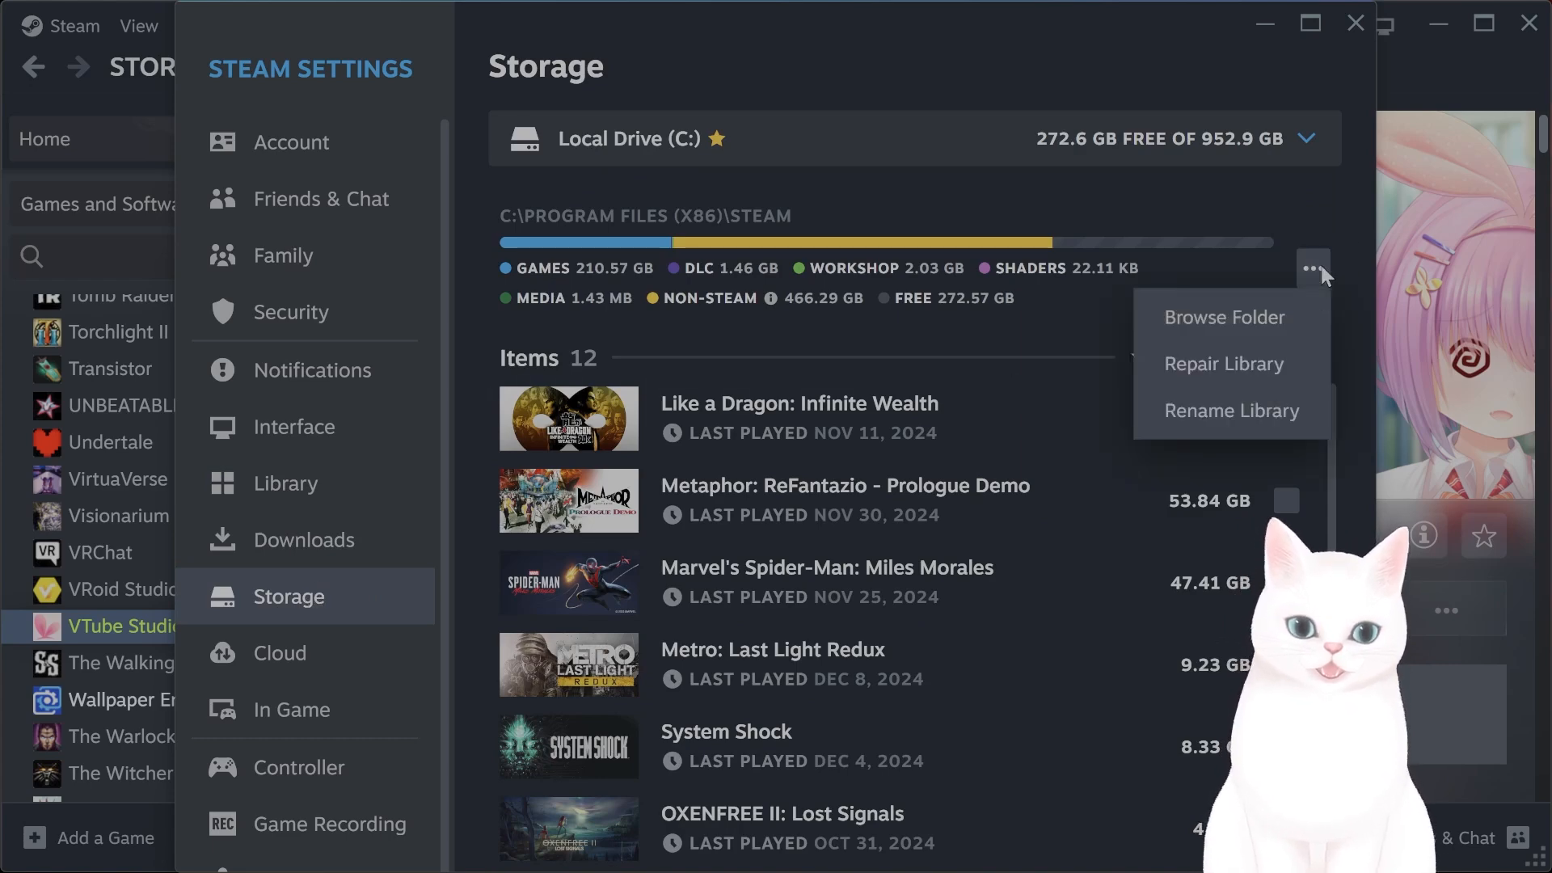
pyautogui.click(1289, 134)
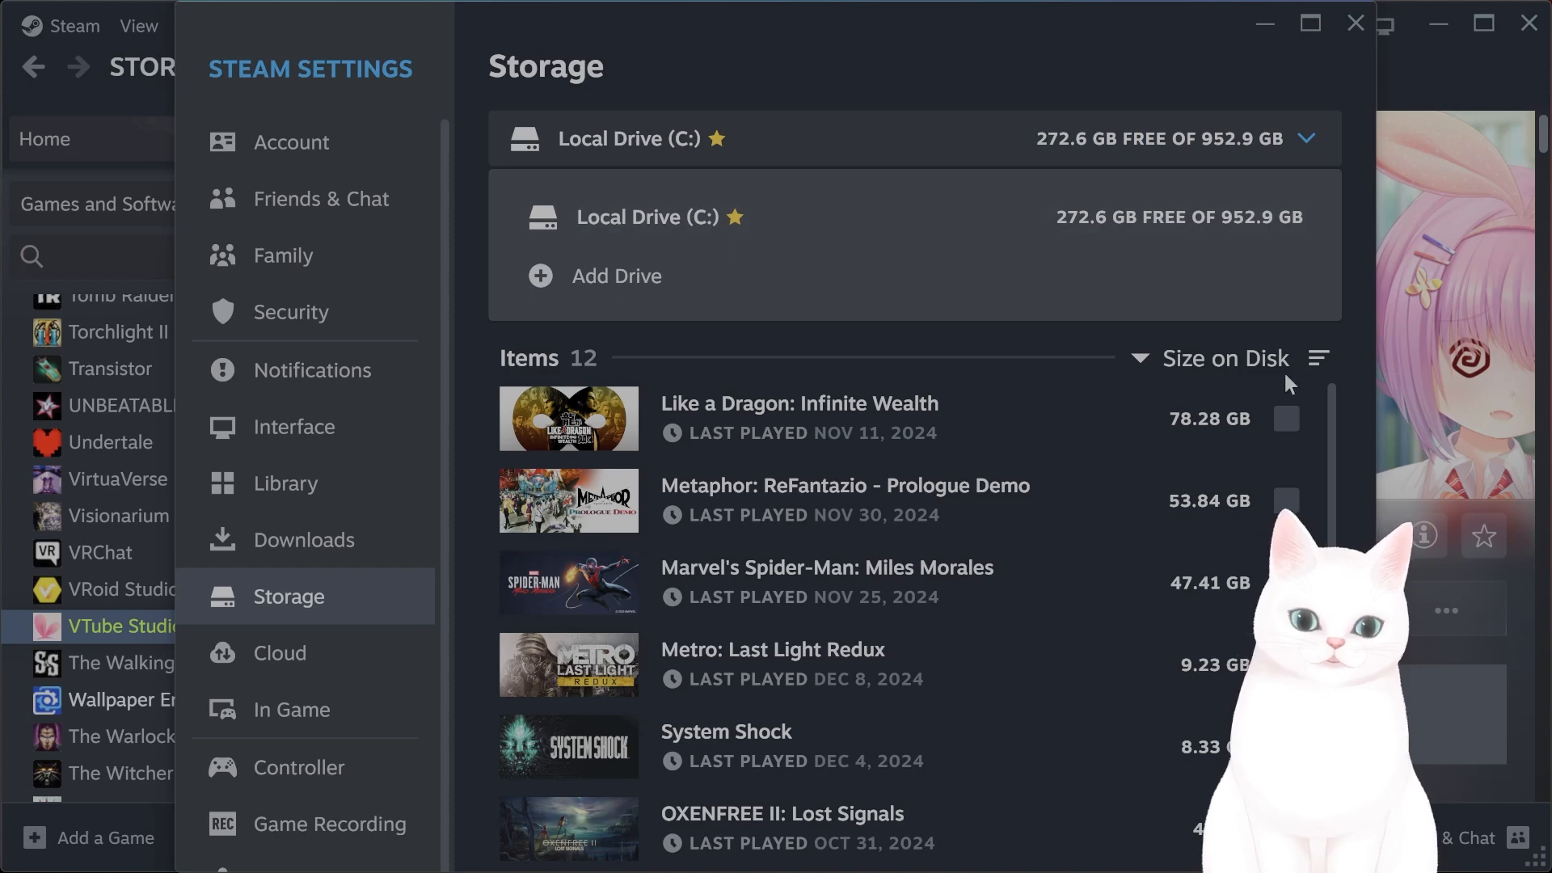
pyautogui.click(1332, 351)
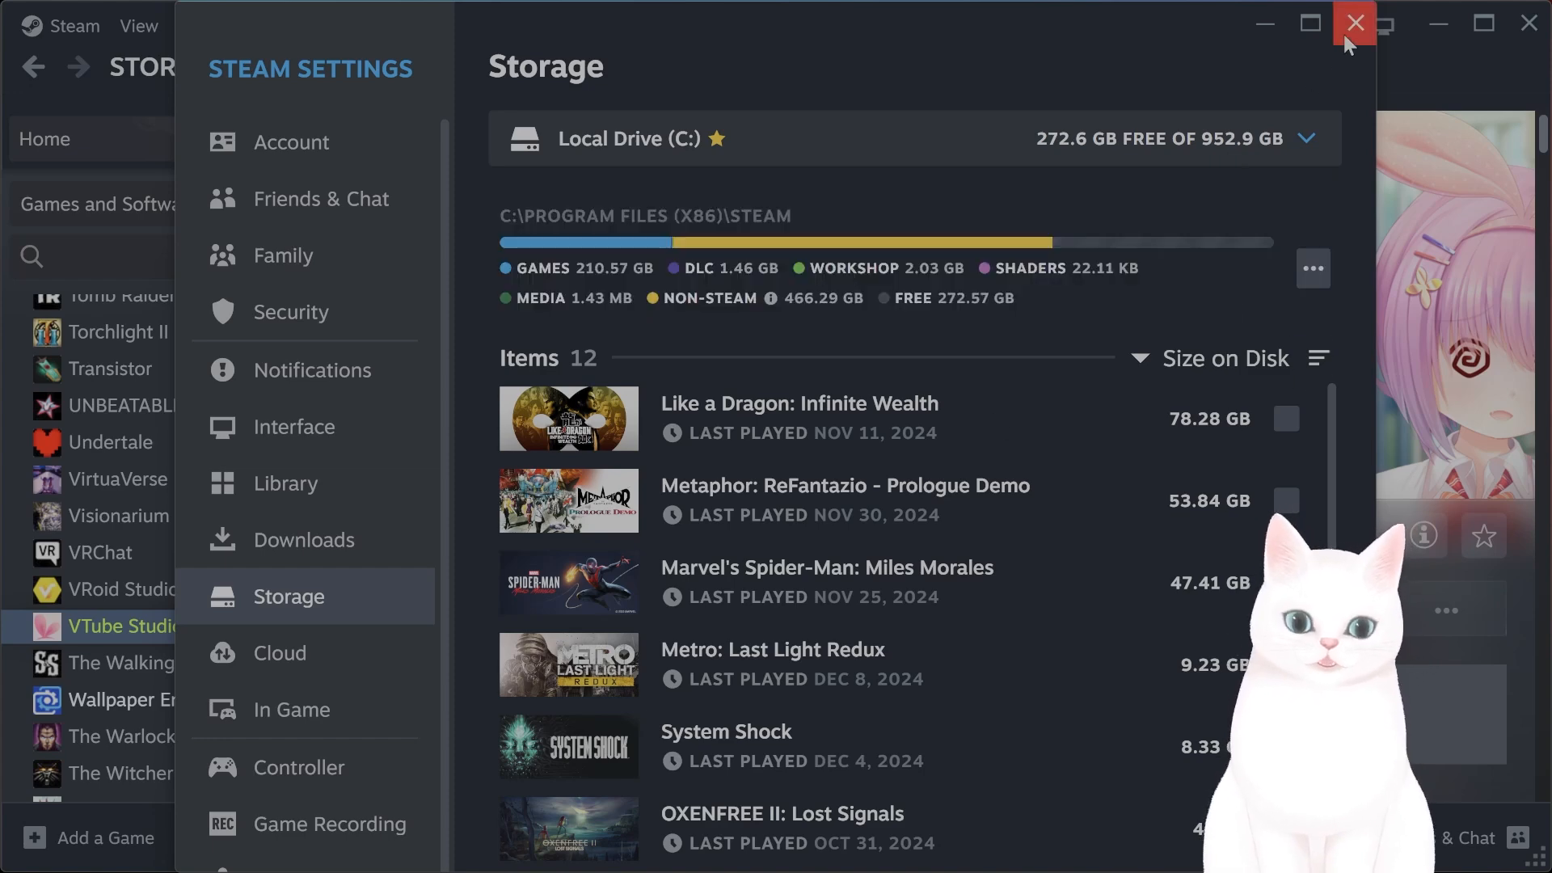